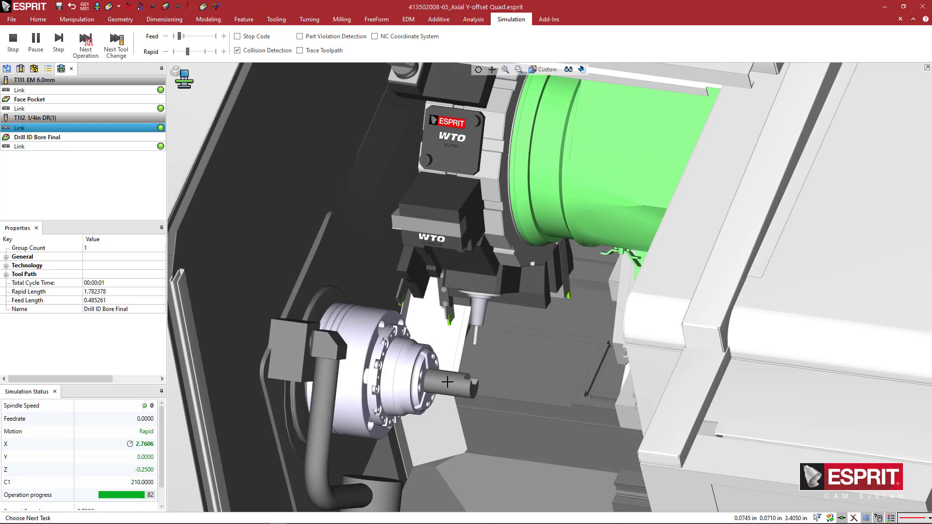
{"action": "mouse_move", "coordinate": [448, 382]}
{"action": "middle_mouse_down"}
{"action": "mouse_move", "coordinate": [448, 360]}
{"action": "mouse_move", "coordinate": [456, 369]}
{"action": "middle_mouse_up"}
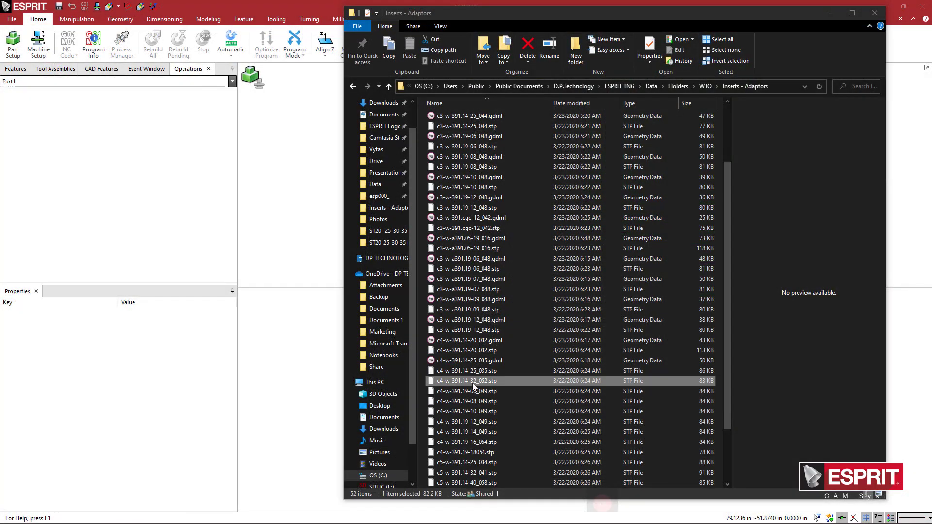
Import the adaptor model c4-w-391.14-32_052.stp from the Inserts - Adaptors folder into the empty ESPRIT document.
{"action": "left_click_drag", "start_coordinate": [330, 332], "coordinate": [337, 271]}
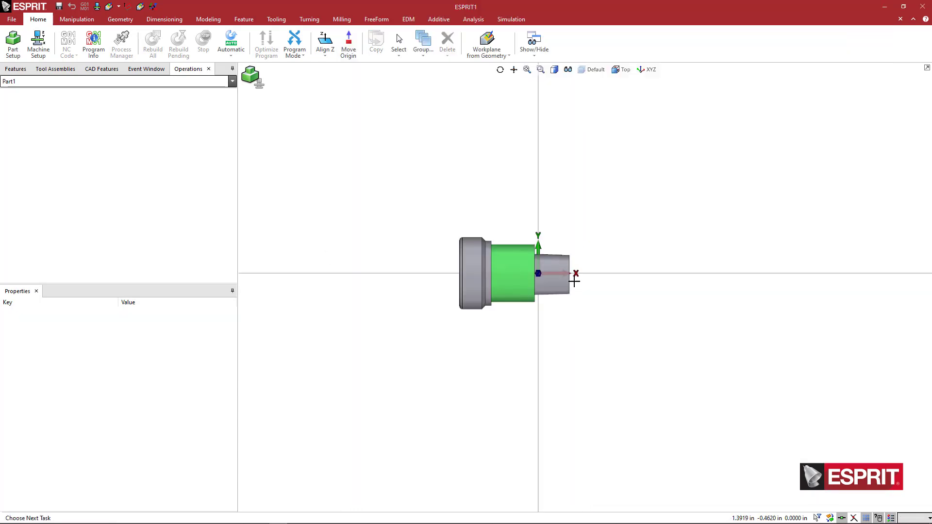
Change the color attribute of the adaptor's green cylindrical face to light gray.
{"action": "scroll", "coordinate": [593, 276], "scroll_direction": "up", "scroll_amount": 3}
{"action": "middle_click_drag", "start_coordinate": [593, 276], "coordinate": [555, 264]}
{"action": "middle_click_drag", "start_coordinate": [439, 283], "coordinate": [581, 301], "text": "shift"}
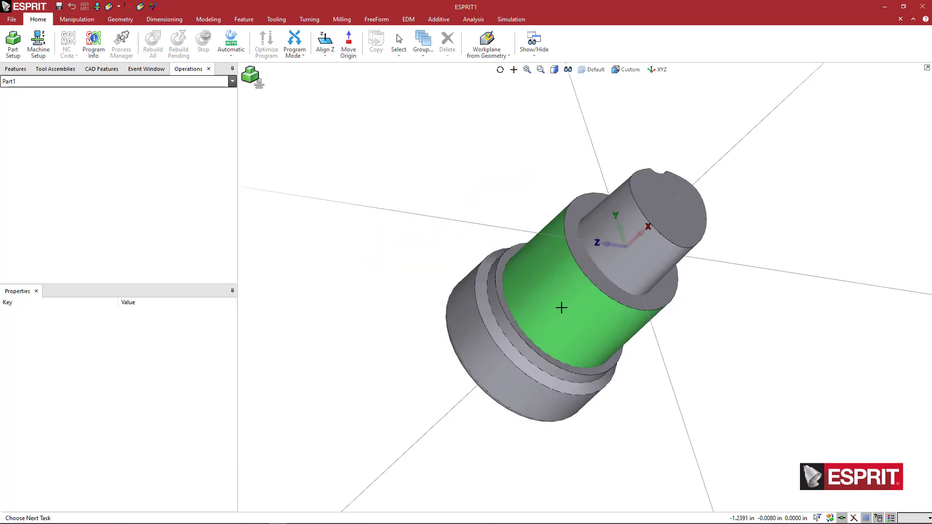
{"action": "left_click", "coordinate": [562, 308]}
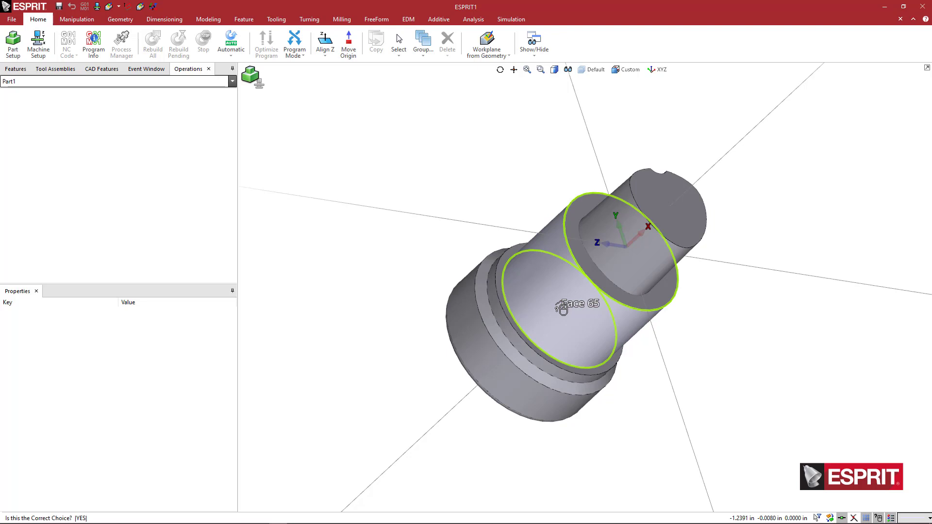
{"action": "left_click", "coordinate": [562, 308]}
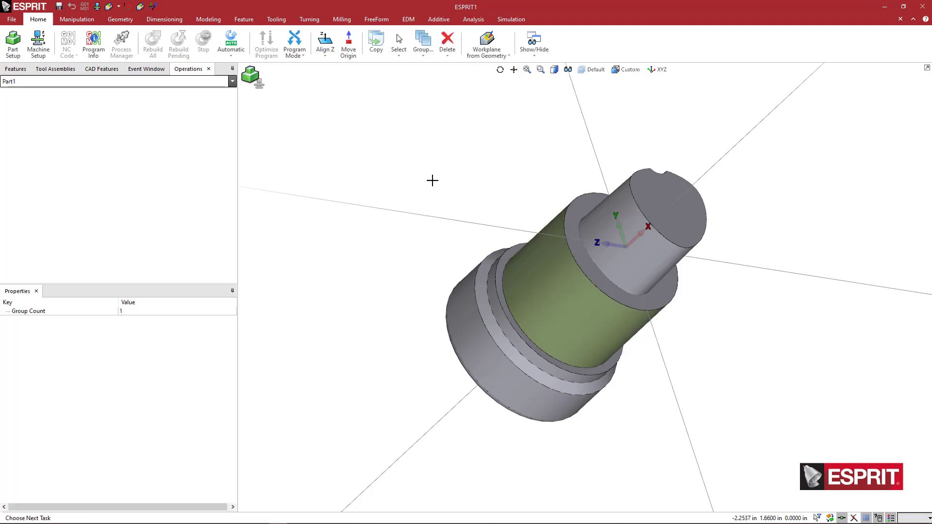
{"action": "right_click", "coordinate": [425, 162]}
{"action": "left_click", "coordinate": [450, 174]}
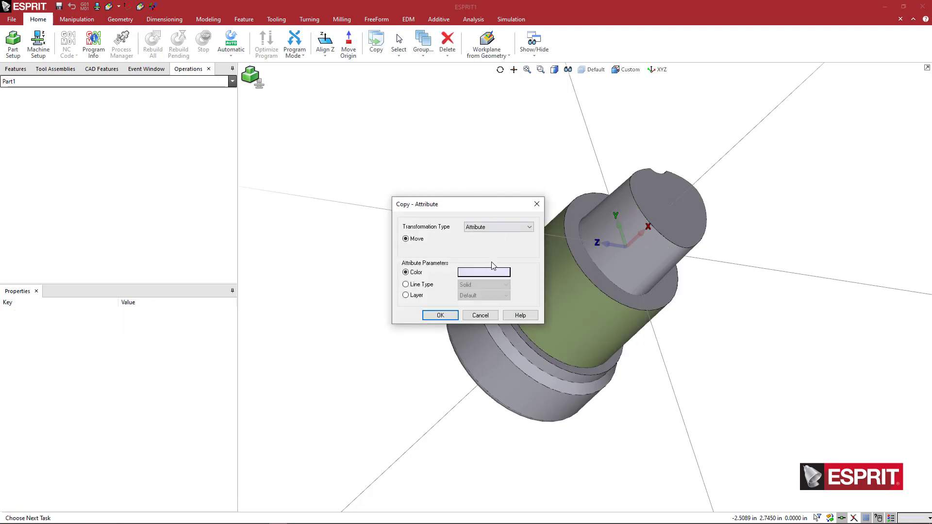
{"action": "left_click", "coordinate": [493, 268]}
{"action": "left_click", "coordinate": [486, 266]}
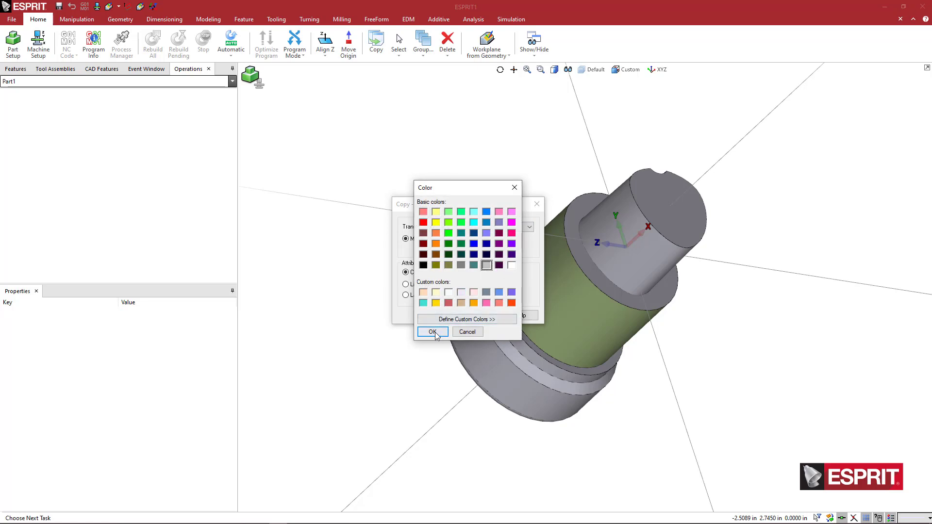
{"action": "left_click", "coordinate": [432, 332]}
{"action": "left_click", "coordinate": [433, 316]}
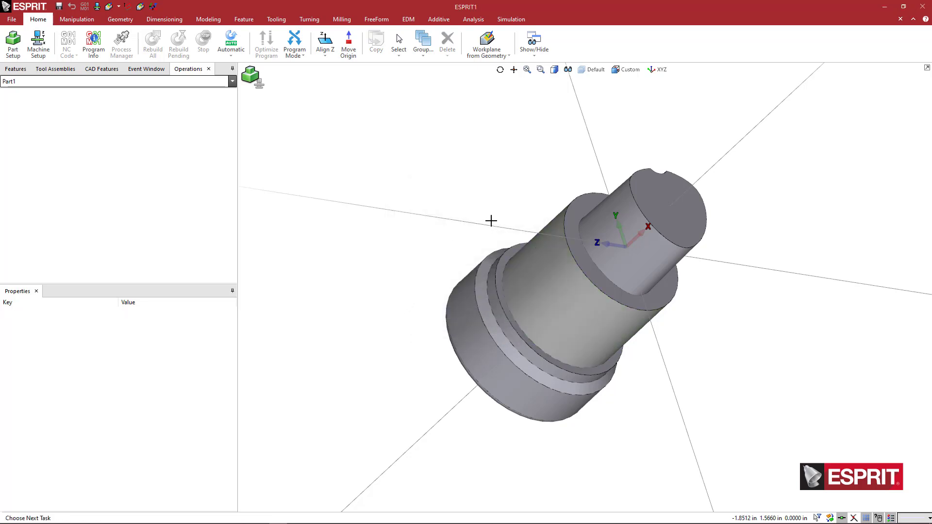
Align the adaptor to the Z axis using the flat ring-shaped shoulder face at the base of the taper.
{"action": "middle_click_drag", "start_coordinate": [491, 221], "coordinate": [501, 267]}
{"action": "middle_click_drag", "start_coordinate": [380, 217], "coordinate": [344, 235]}
{"action": "middle_click_drag", "start_coordinate": [473, 233], "coordinate": [341, 267], "text": "ctrl"}
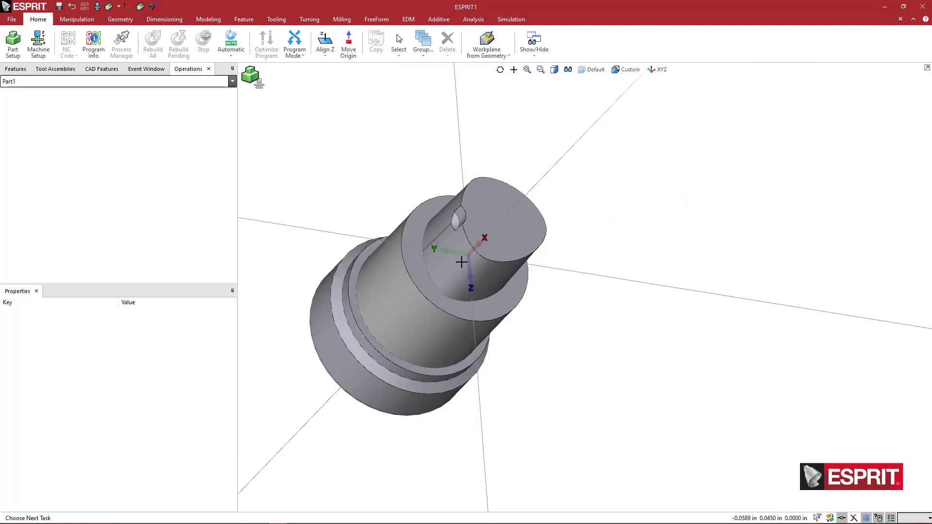
{"action": "left_click", "coordinate": [417, 264]}
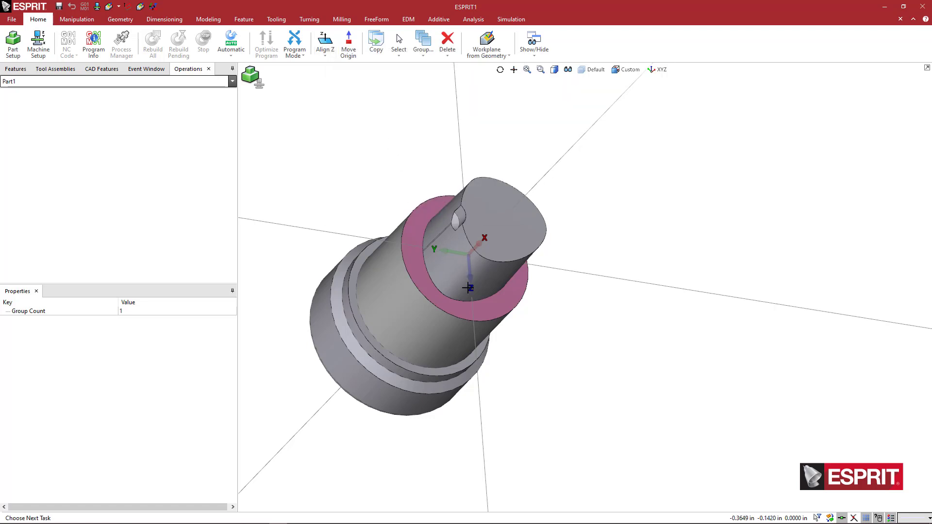
{"action": "mouse_move", "coordinate": [553, 346]}
{"action": "middle_mouse_down"}
{"action": "mouse_move", "coordinate": [589, 360]}
{"action": "mouse_move", "coordinate": [560, 330]}
{"action": "middle_mouse_up"}
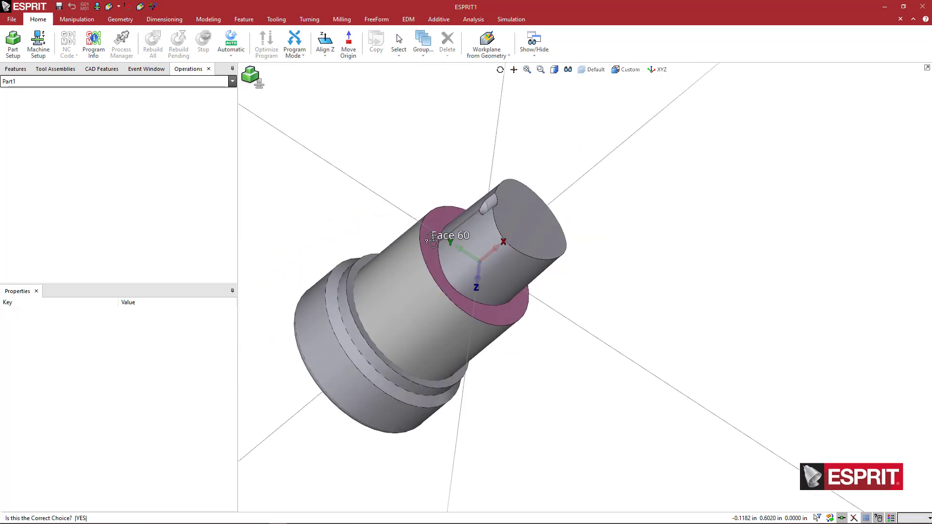
{"action": "left_click", "coordinate": [325, 43]}
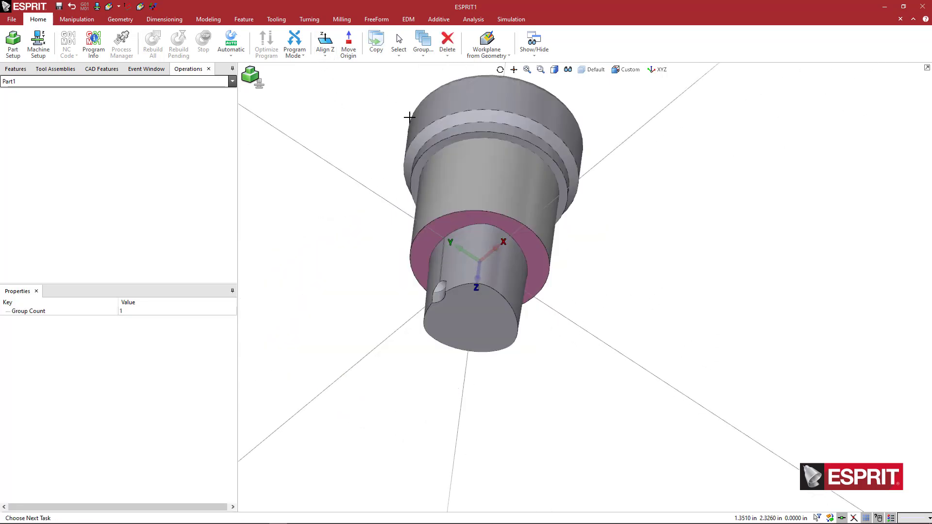
Apply Align Z again with the adaptor's large middle cylindrical face as the reference.
{"action": "middle_click_drag", "start_coordinate": [507, 353], "coordinate": [506, 287]}
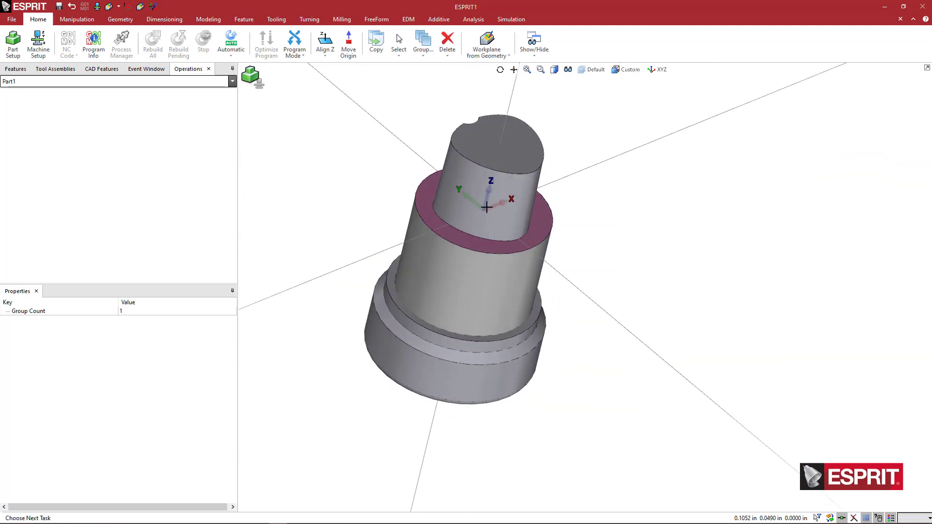
{"action": "middle_click_drag", "start_coordinate": [521, 297], "coordinate": [484, 293]}
{"action": "left_click", "coordinate": [476, 279]}
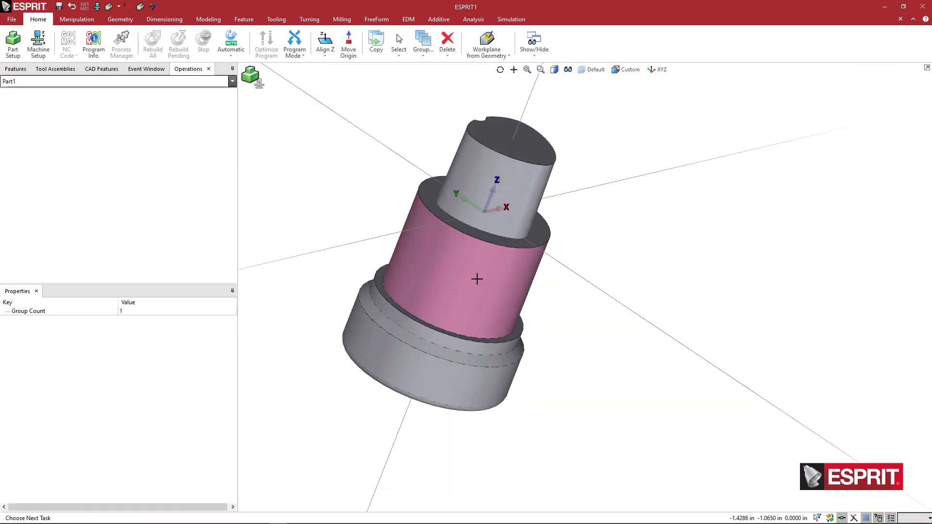
{"action": "left_click", "coordinate": [333, 52]}
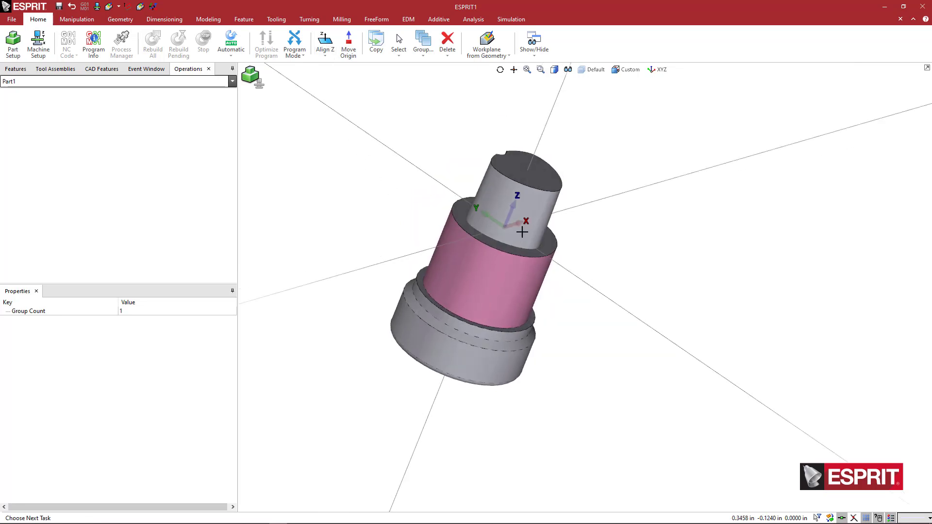
Translate the workplane to the center of the bore opening on the adaptor's collar end, and clear the face selection.
{"action": "mouse_move", "coordinate": [519, 260]}
{"action": "middle_mouse_down"}
{"action": "mouse_move", "coordinate": [508, 291]}
{"action": "mouse_move", "coordinate": [512, 260]}
{"action": "middle_mouse_up"}
{"action": "middle_click_drag", "start_coordinate": [441, 341], "coordinate": [419, 234]}
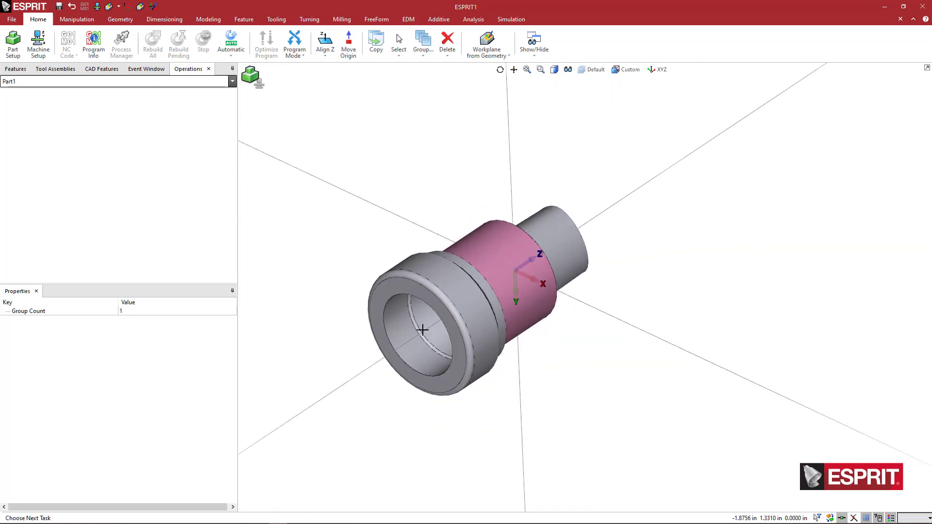
{"action": "middle_click_drag", "start_coordinate": [424, 334], "coordinate": [437, 273], "text": "ctrl"}
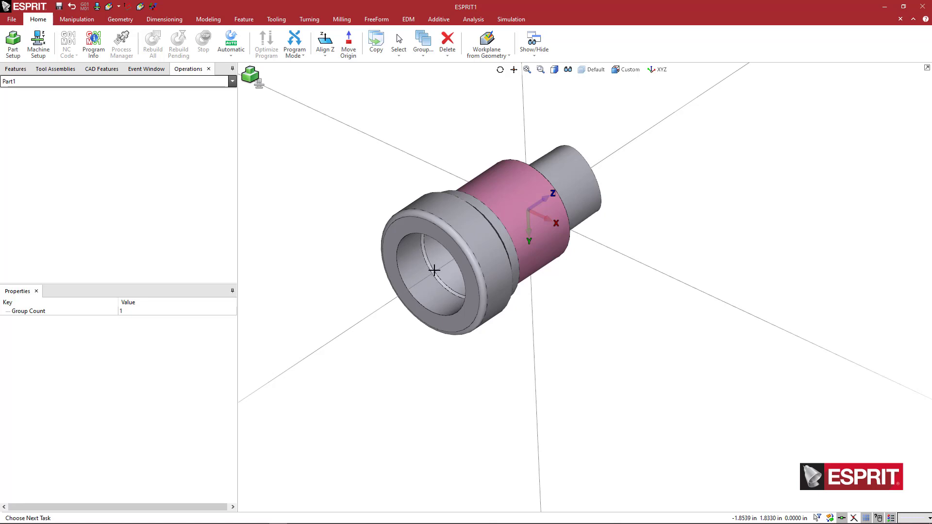
{"action": "middle_click_drag", "start_coordinate": [433, 280], "coordinate": [422, 283]}
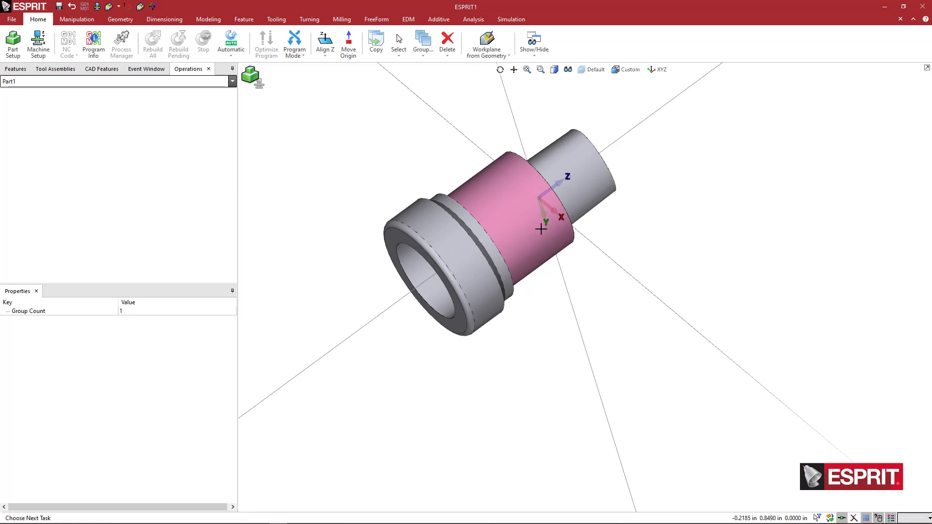
{"action": "mouse_move", "coordinate": [541, 228]}
{"action": "middle_mouse_down"}
{"action": "mouse_move", "coordinate": [564, 171]}
{"action": "mouse_move", "coordinate": [534, 241]}
{"action": "middle_mouse_up"}
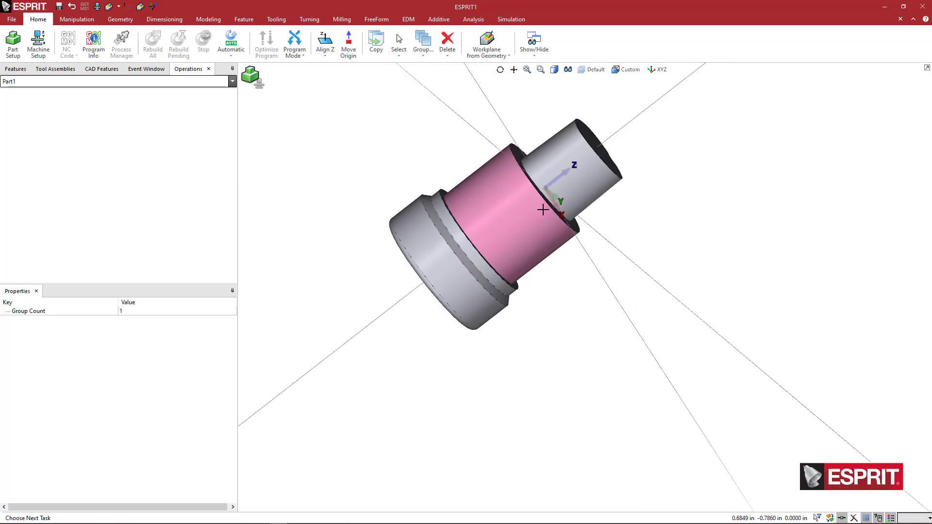
{"action": "middle_click_drag", "start_coordinate": [558, 203], "coordinate": [468, 273]}
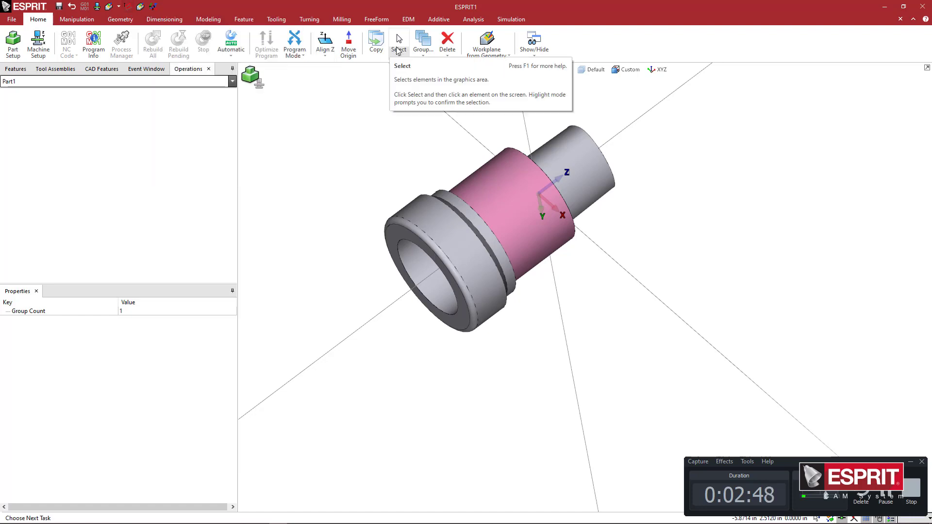
{"action": "left_click", "coordinate": [487, 52]}
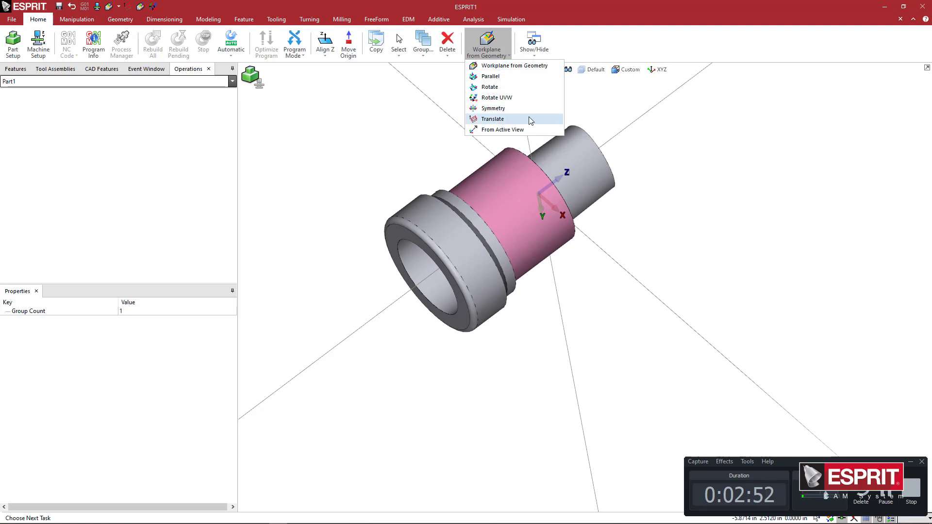
{"action": "right_click", "coordinate": [498, 123]}
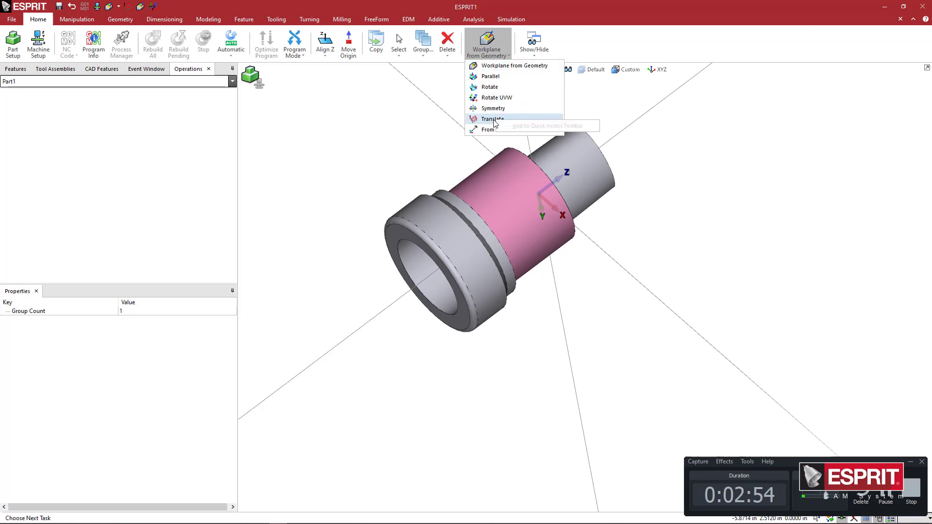
{"action": "left_click", "coordinate": [493, 119]}
{"action": "right_click", "coordinate": [483, 44]}
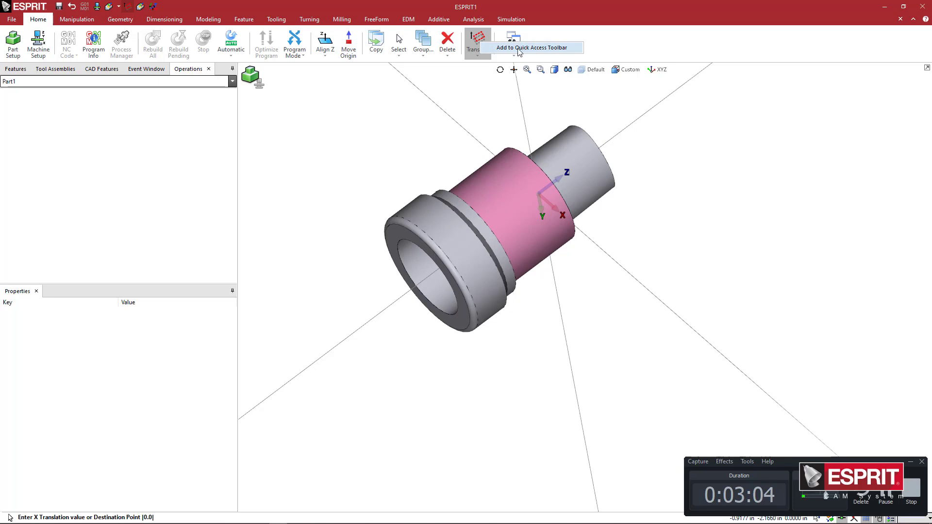
{"action": "left_click", "coordinate": [480, 41]}
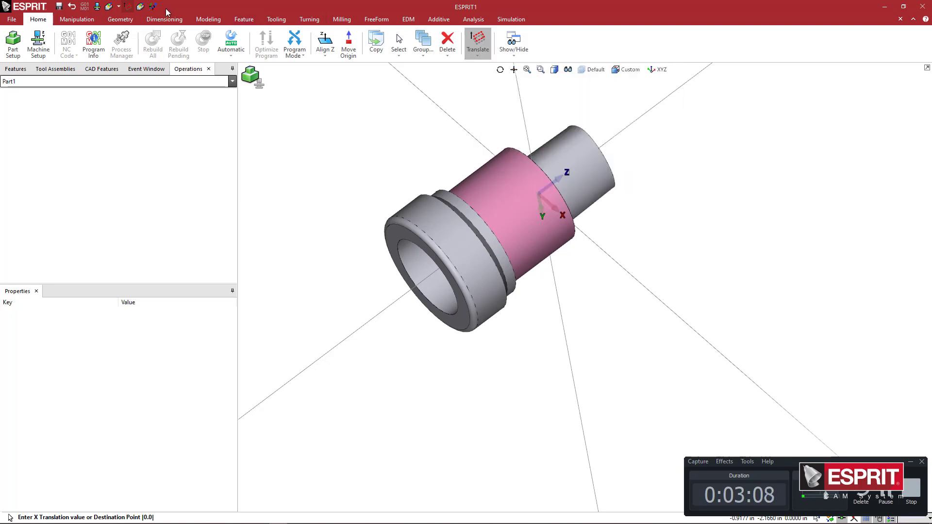
{"action": "left_click", "coordinate": [244, 19]}
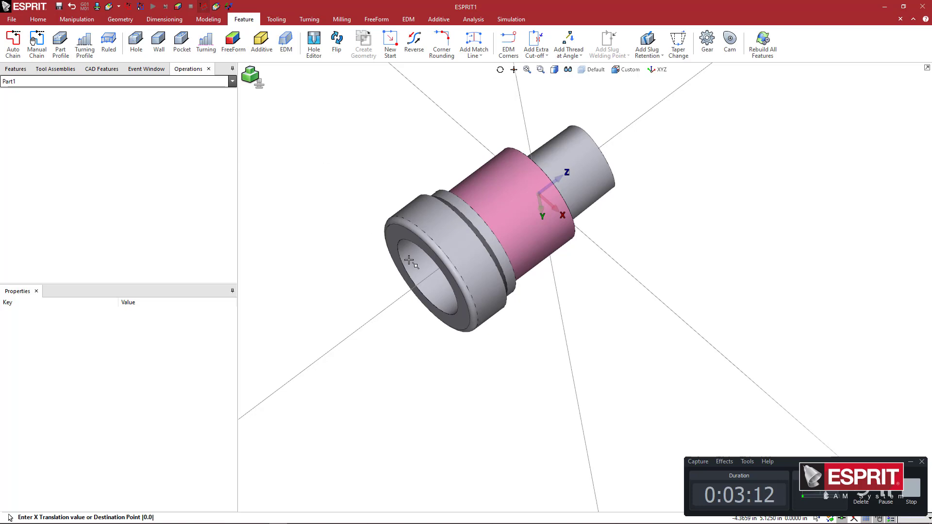
{"action": "left_click", "coordinate": [425, 275]}
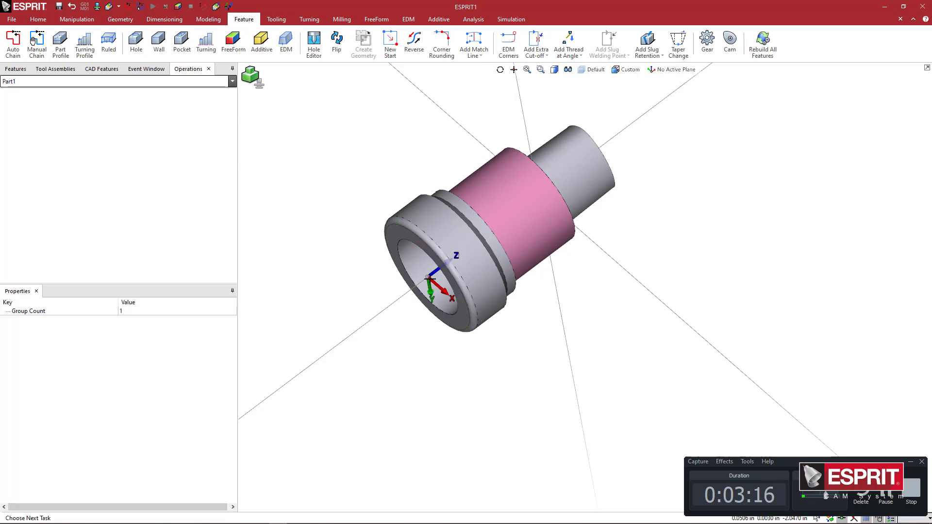
{"action": "left_click", "coordinate": [416, 162]}
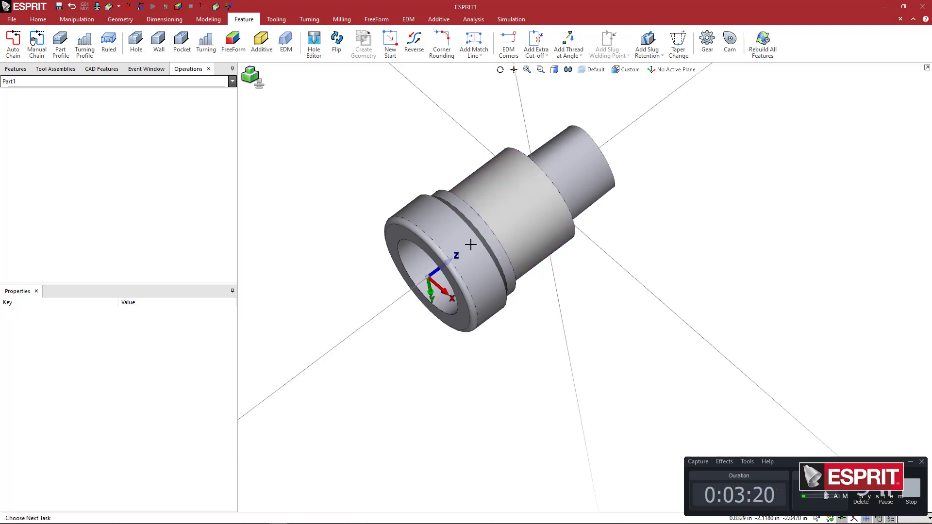
Save the translated workplane as a new workplane named TA_1.
{"action": "left_click", "coordinate": [651, 69]}
{"action": "left_click", "coordinate": [651, 122]}
{"action": "type", "text": "TA_1"}
{"action": "key", "text": "Return"}
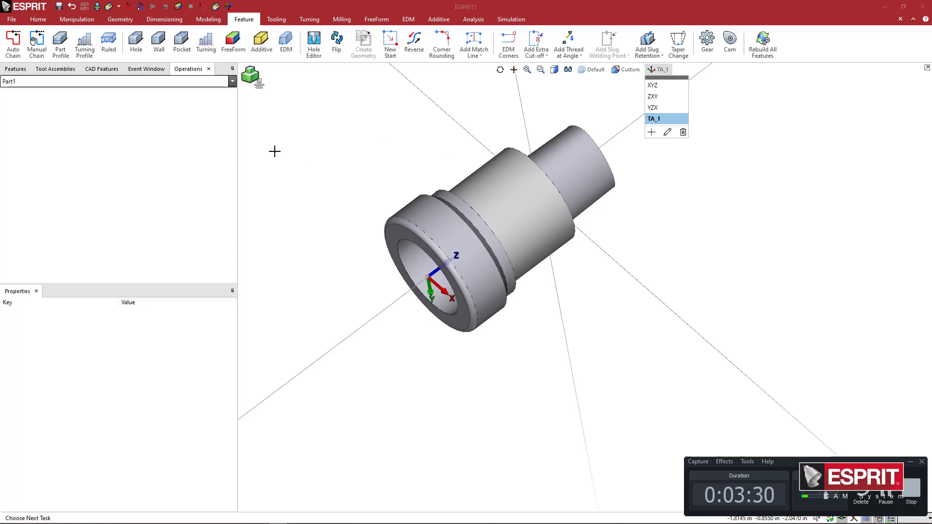
Save the adaptor in the Inserts - Adaptors folder as holder file c4-w-391.14-32_052 in GDML format.
{"action": "left_click", "coordinate": [17, 21]}
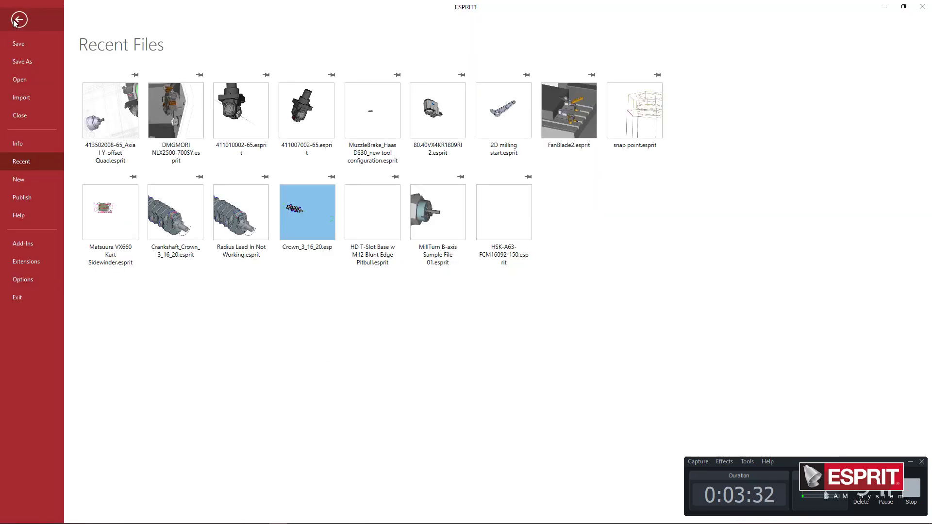
{"action": "left_click", "coordinate": [34, 61]}
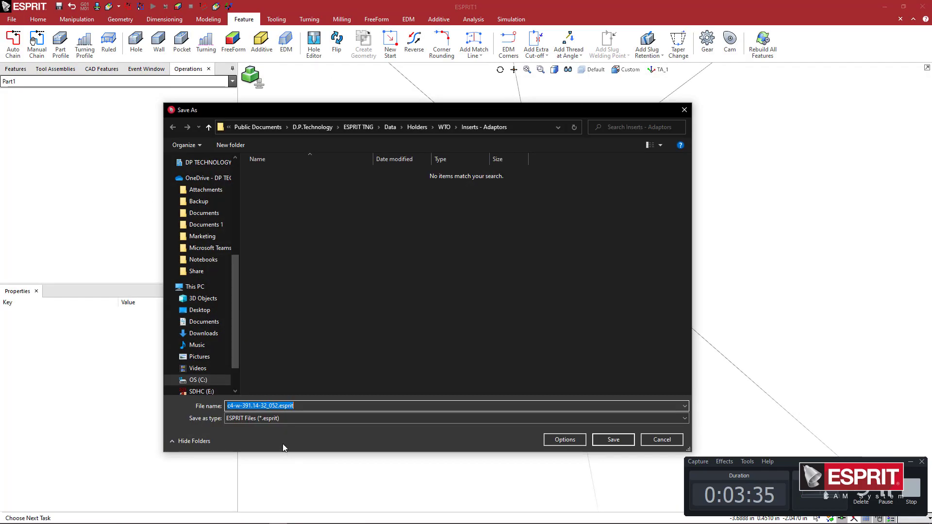
{"action": "left_click", "coordinate": [279, 419]}
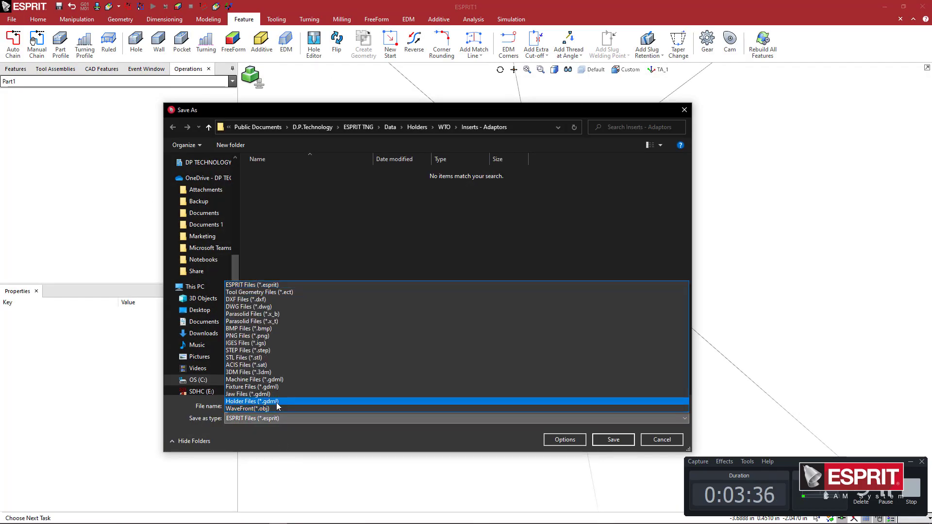
{"action": "left_click", "coordinate": [278, 406]}
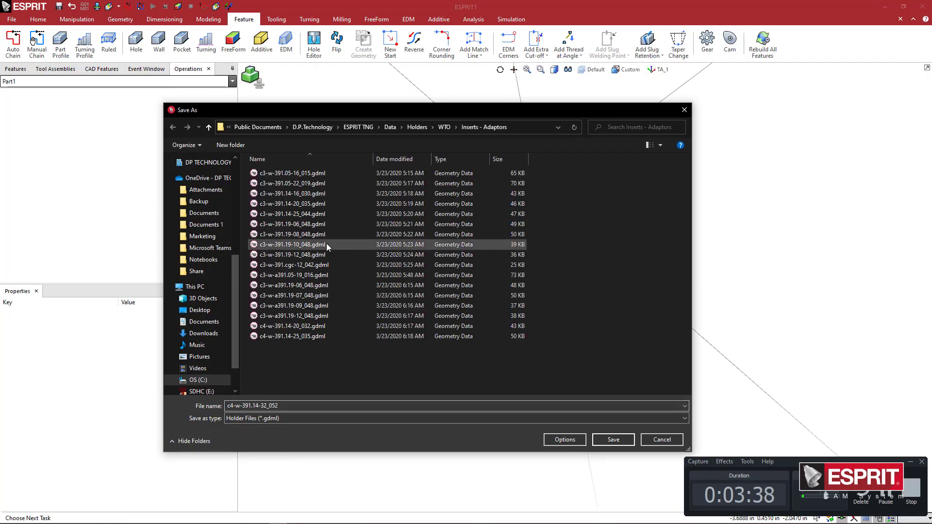
{"action": "left_click", "coordinate": [614, 441]}
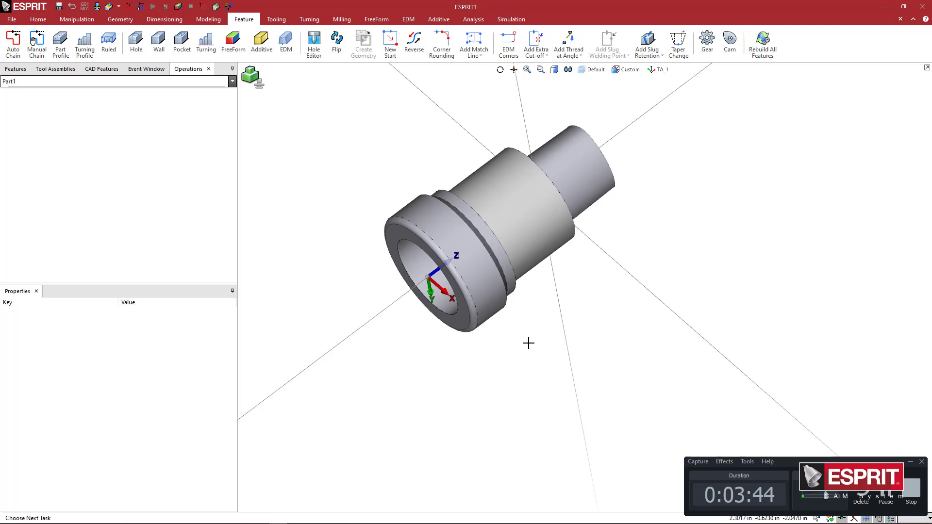
Close the adaptor model and start a new blank document.
{"action": "key", "text": "ctrl+n"}
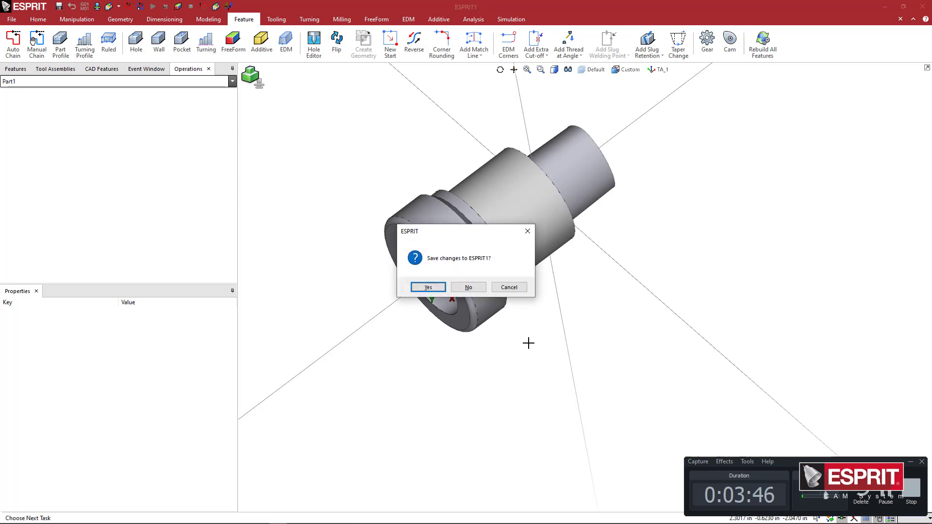
{"action": "key", "text": "Return"}
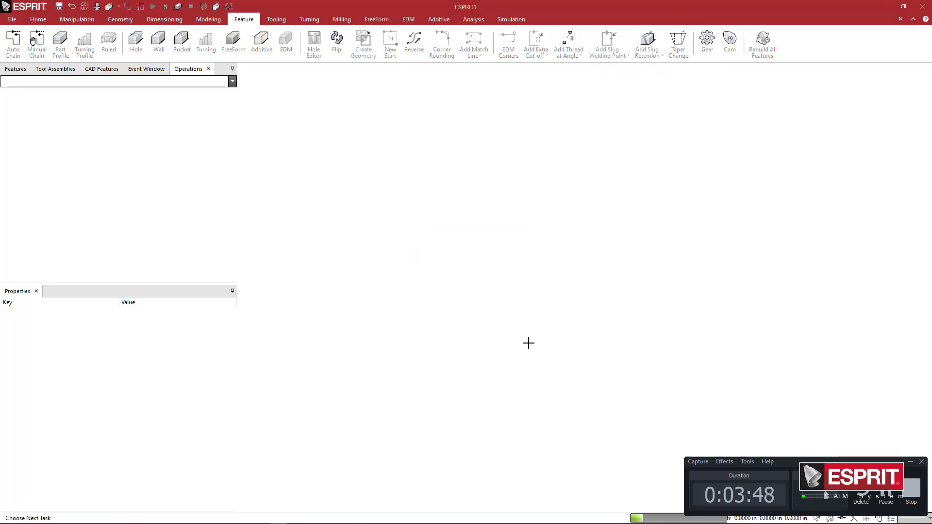
Import the c4-w-391.19-06_049.stp model from the Inserts - Adaptors folder into the new document.
{"action": "key", "text": "alt+Tab"}
{"action": "key", "text": "alt+Tab"}
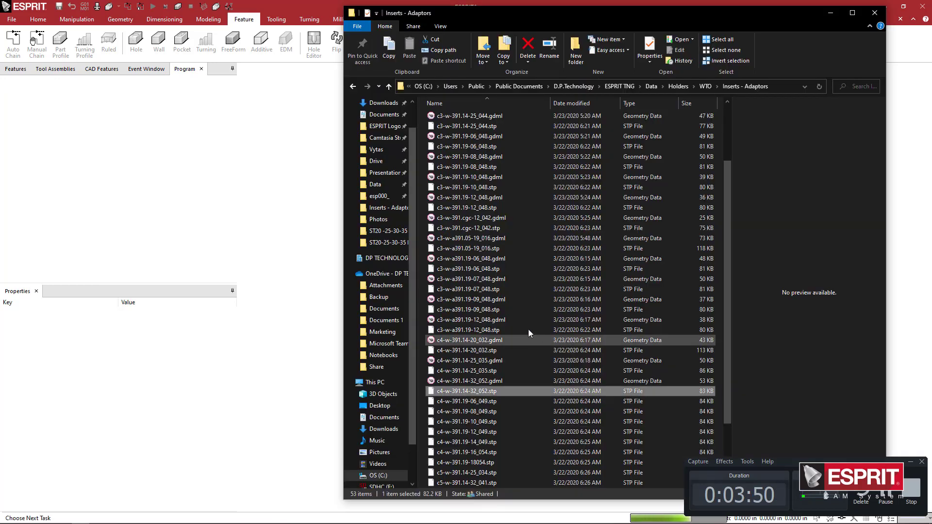
{"action": "left_click_drag", "start_coordinate": [479, 401], "coordinate": [327, 339]}
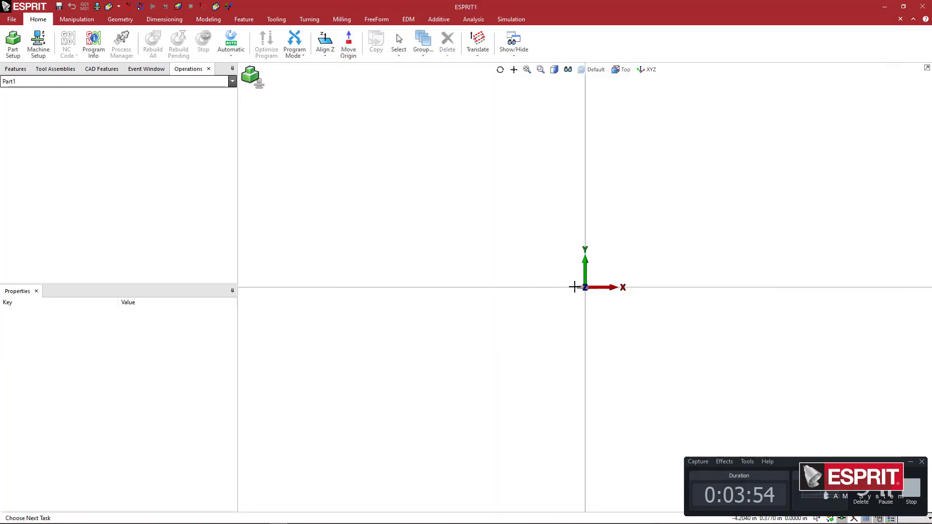
{"action": "middle_click_drag", "start_coordinate": [572, 305], "coordinate": [548, 275]}
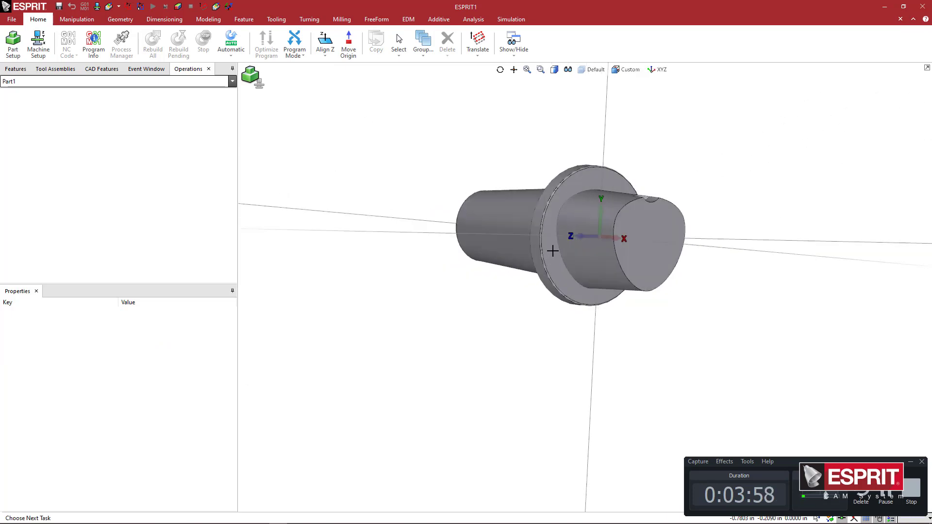
Align the adaptor to Z using the annular flange face around the polygonal shank, and clear the face selection.
{"action": "left_click", "coordinate": [551, 253]}
{"action": "left_click", "coordinate": [325, 44]}
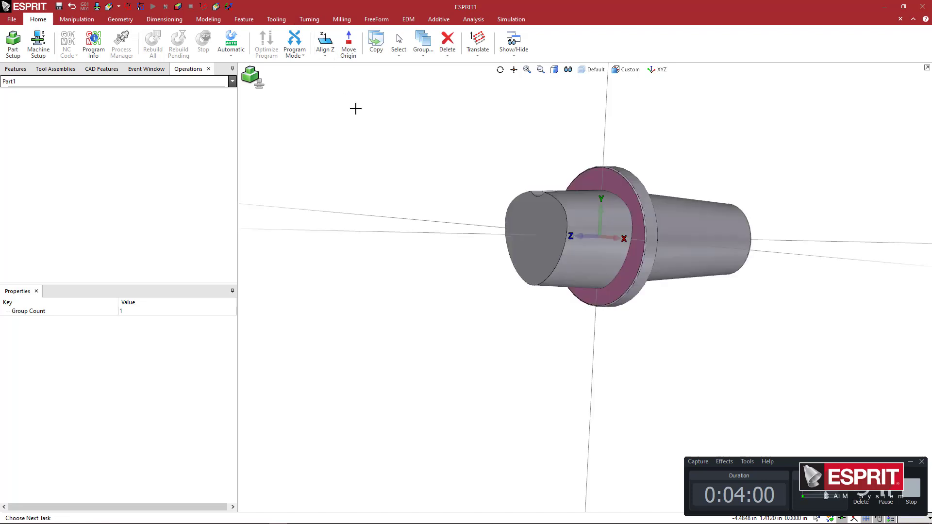
{"action": "middle_click_drag", "start_coordinate": [456, 210], "coordinate": [358, 177]}
{"action": "left_click", "coordinate": [440, 275]}
{"action": "left_click", "coordinate": [454, 282]}
Translate the workplane to the center of the bore opening on the adaptor's tapered nose end.
{"action": "middle_click_drag", "start_coordinate": [453, 282], "coordinate": [345, 216]}
{"action": "scroll", "coordinate": [373, 256], "scroll_direction": "up", "scroll_amount": 3}
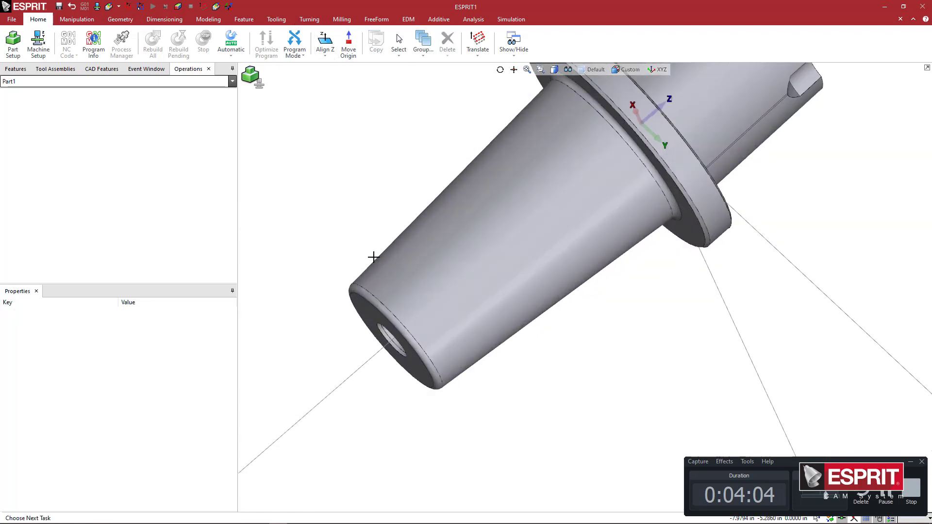
{"action": "left_click", "coordinate": [206, 7]}
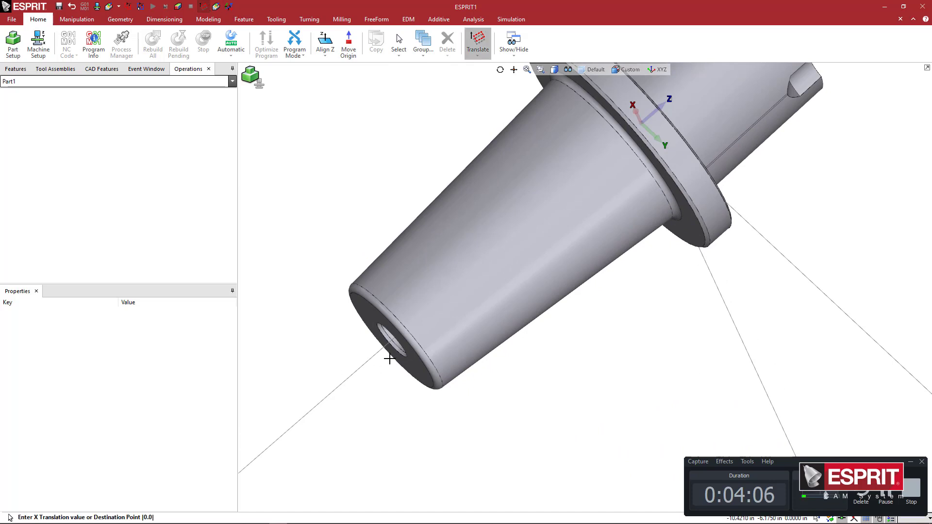
{"action": "left_click", "coordinate": [390, 340]}
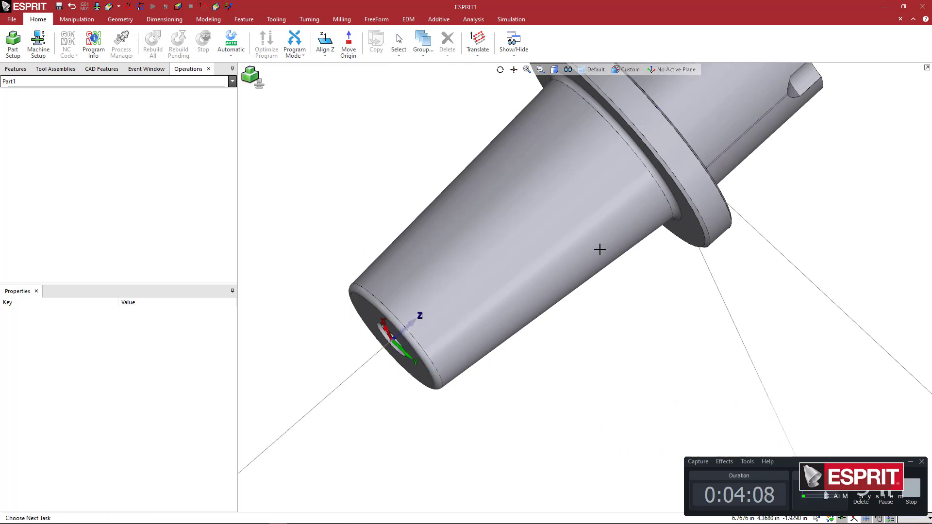
{"action": "middle_click_drag", "start_coordinate": [602, 256], "coordinate": [617, 291]}
Save the translated workplane as a new workplane named TA_1.
{"action": "left_click", "coordinate": [672, 70]}
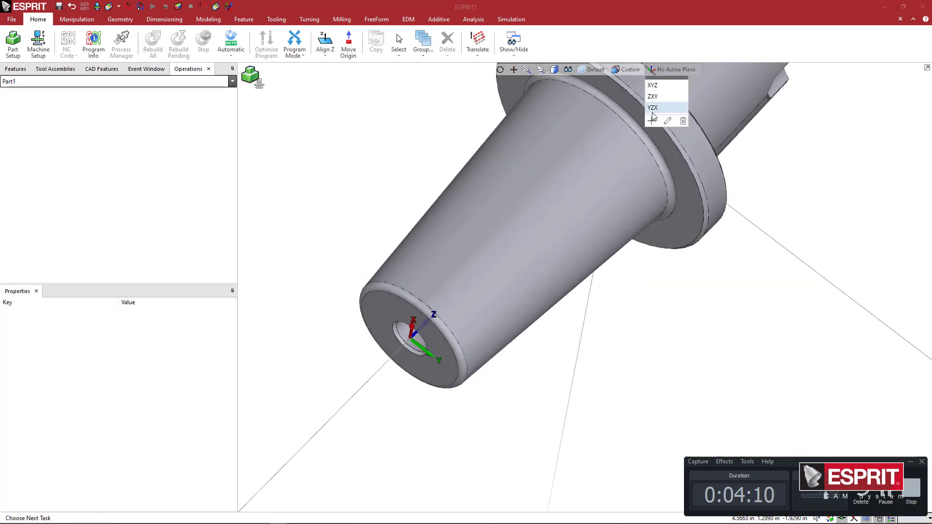
{"action": "left_click", "coordinate": [651, 132]}
{"action": "type", "text": "TA_1"}
{"action": "key", "text": "Return"}
{"action": "left_click", "coordinate": [387, 131]}
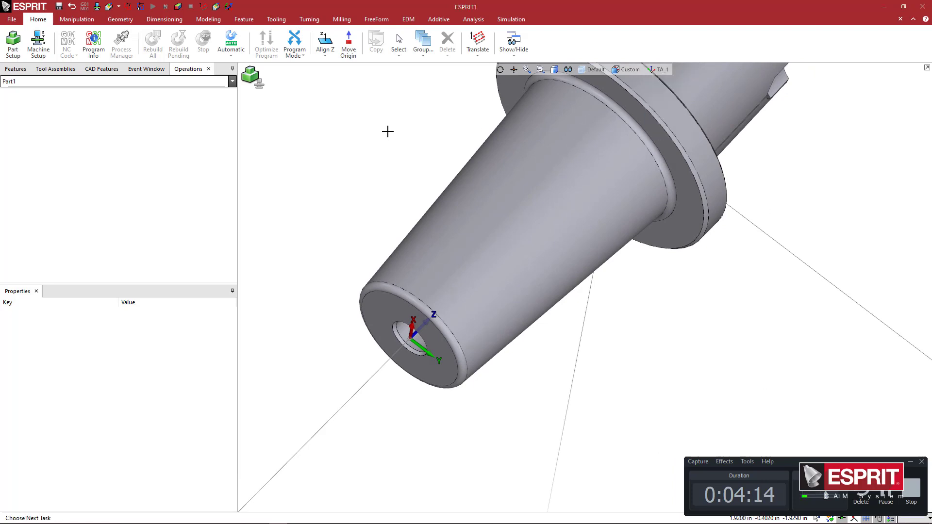
Save the adaptor in the Inserts - Adaptors folder as holder file c4-w-391.19-06_049 in GDML format.
{"action": "scroll", "coordinate": [400, 165], "scroll_direction": "down", "scroll_amount": 2}
{"action": "middle_click_drag", "start_coordinate": [443, 169], "coordinate": [408, 202]}
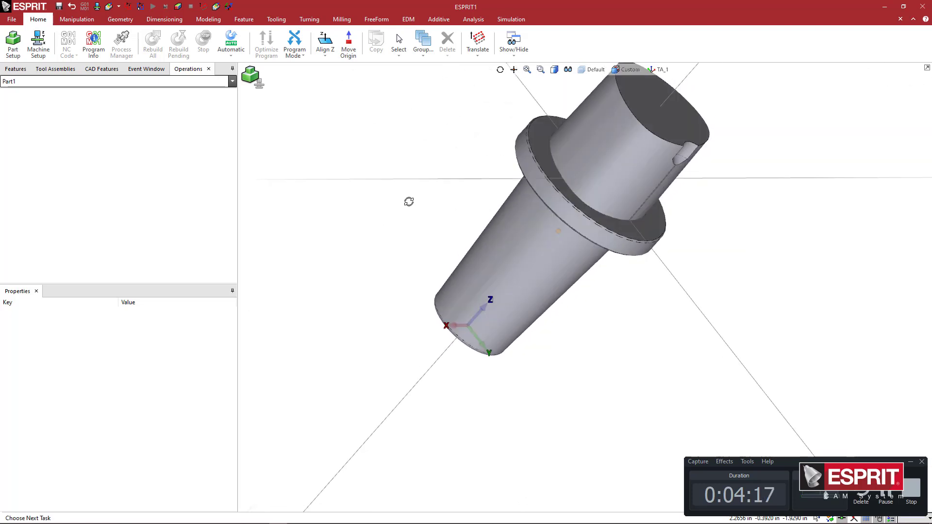
{"action": "left_click", "coordinate": [13, 20]}
{"action": "left_click", "coordinate": [37, 59]}
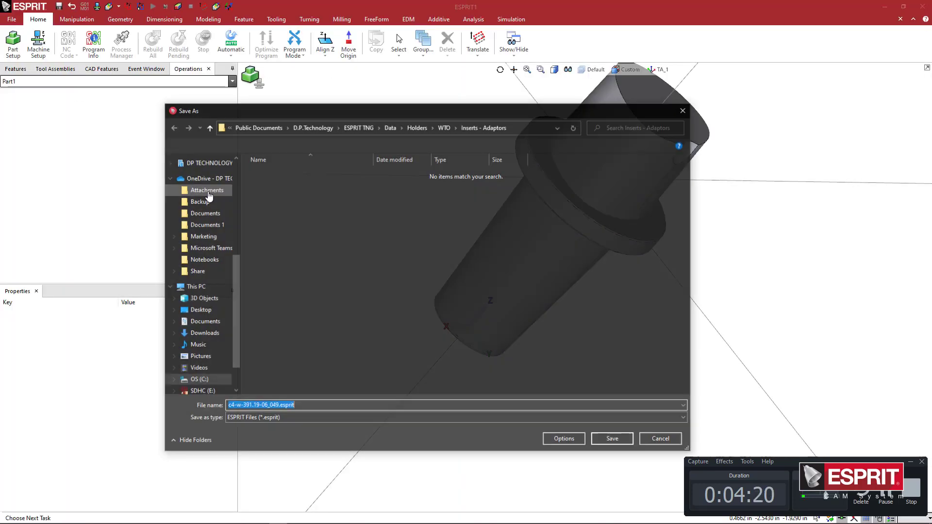
{"action": "left_click", "coordinate": [297, 418]}
{"action": "left_click", "coordinate": [297, 408]}
{"action": "left_click", "coordinate": [618, 443]}
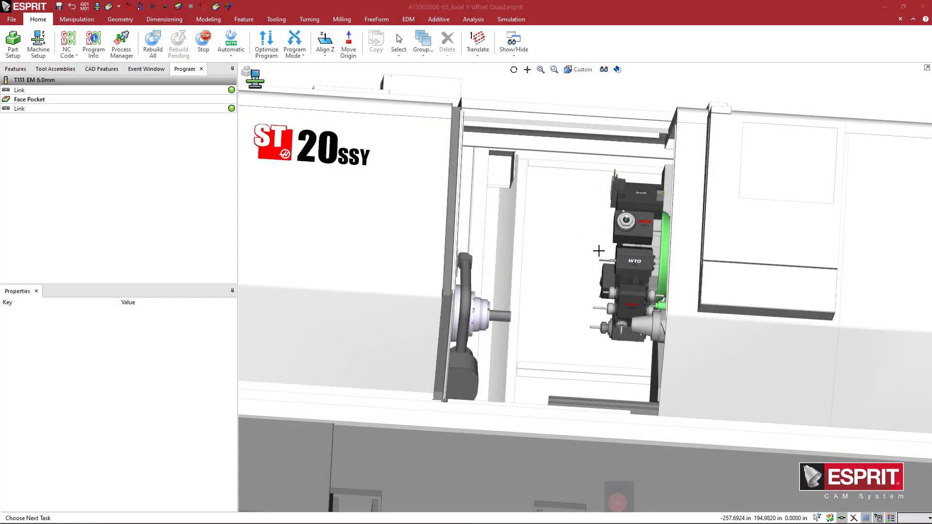
{"action": "middle_click_drag", "start_coordinate": [599, 252], "coordinate": [604, 255]}
{"action": "middle_click_drag", "start_coordinate": [655, 309], "coordinate": [488, 240]}
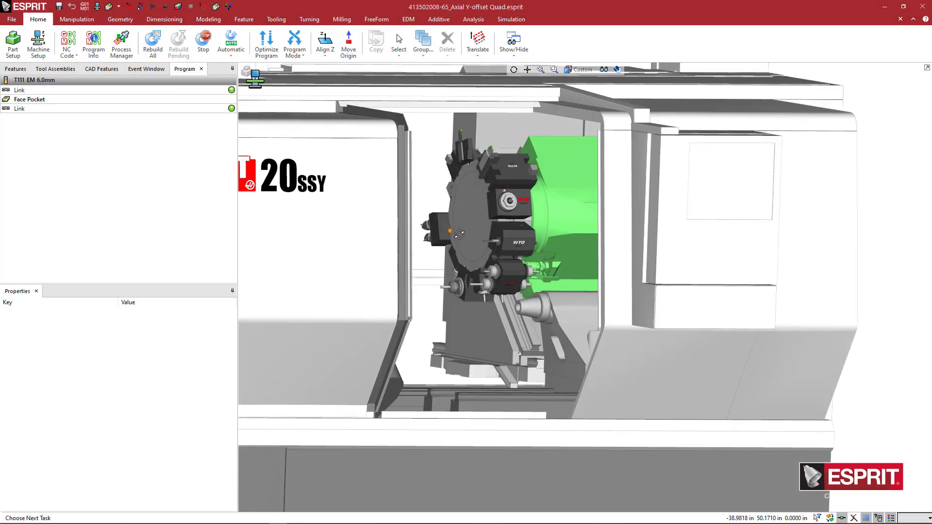
{"action": "left_click", "coordinate": [603, 69]}
{"action": "left_click", "coordinate": [606, 187]}
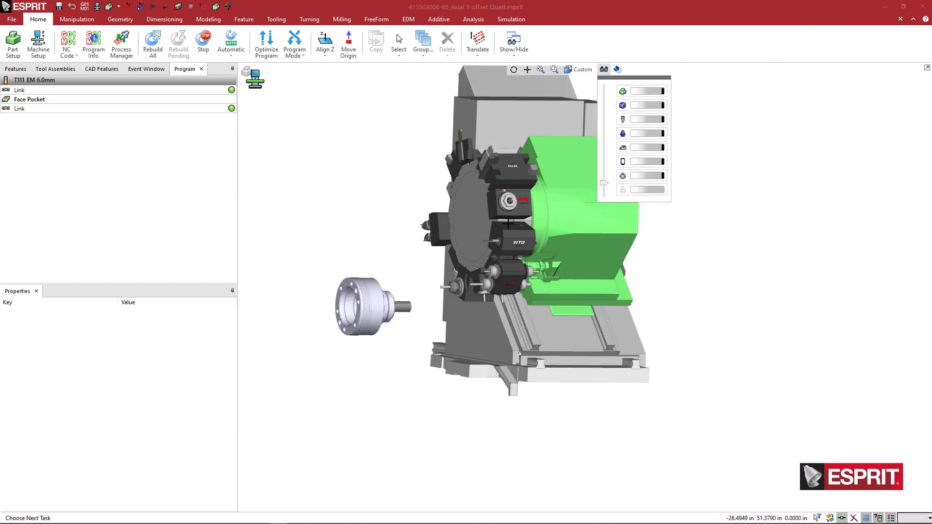
{"action": "mouse_move", "coordinate": [502, 228]}
{"action": "middle_mouse_down"}
{"action": "mouse_move", "coordinate": [539, 233]}
{"action": "mouse_move", "coordinate": [505, 228]}
{"action": "middle_mouse_up"}
Find the 48-87089_TurretCap item under Station 9 in the tool assemblies and inspect it up close on the turret.
{"action": "left_click", "coordinate": [57, 69]}
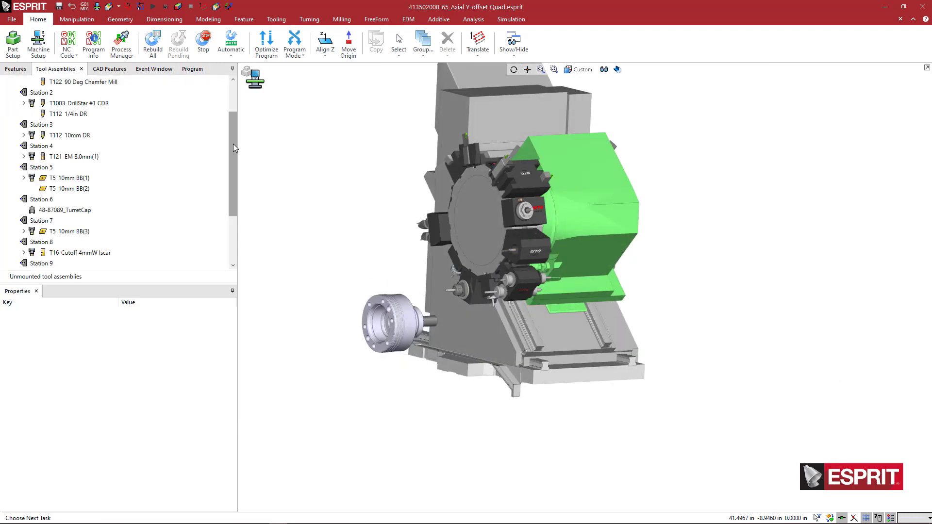
{"action": "left_click_drag", "start_coordinate": [234, 145], "coordinate": [231, 229]}
{"action": "left_click", "coordinate": [77, 188]}
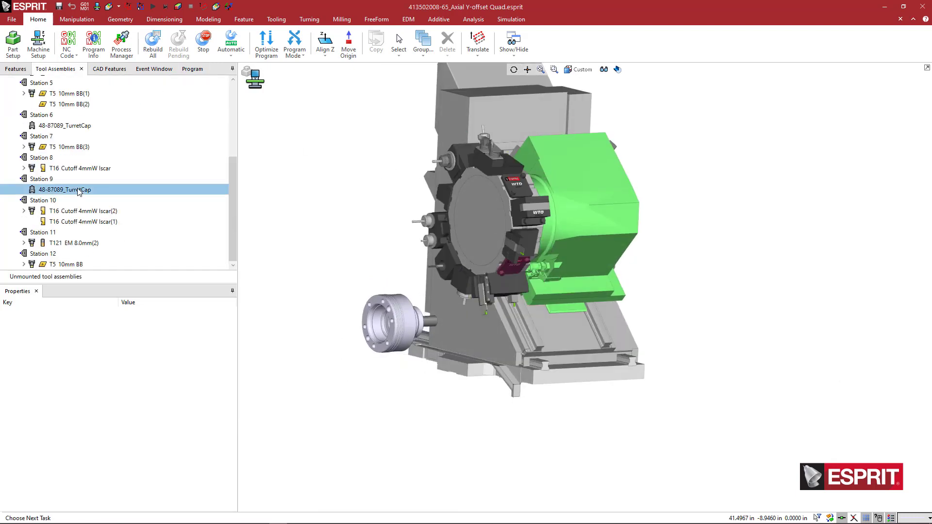
{"action": "middle_click_drag", "start_coordinate": [522, 286], "coordinate": [511, 263]}
{"action": "scroll", "coordinate": [511, 264], "scroll_direction": "up", "scroll_amount": 10}
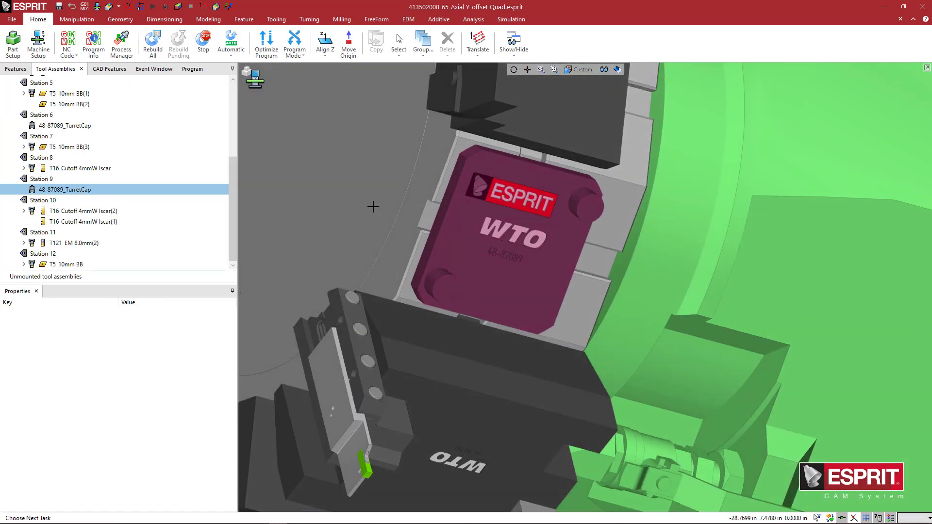
Index the turret through Stations 8 and 7 and return to Station 9 to compare the mounted items.
{"action": "left_click", "coordinate": [48, 158]}
{"action": "left_click", "coordinate": [48, 138]}
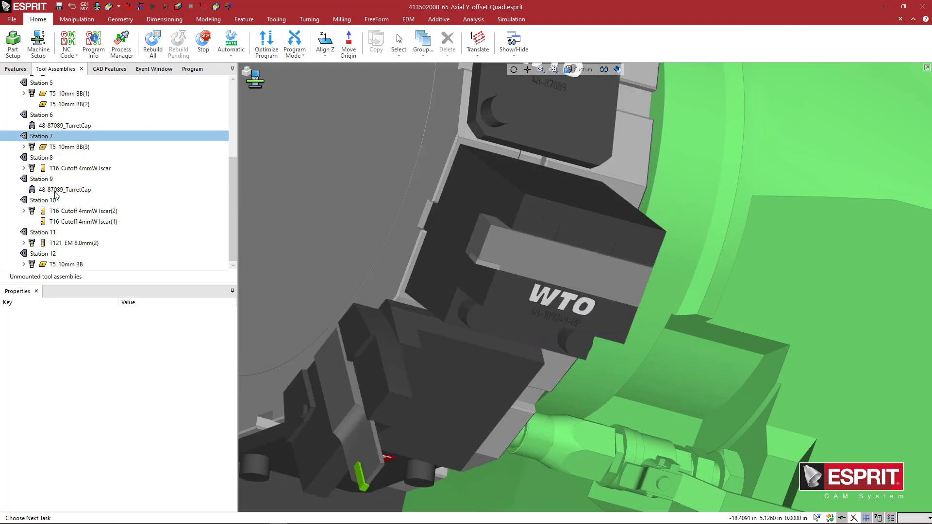
{"action": "left_click", "coordinate": [47, 180]}
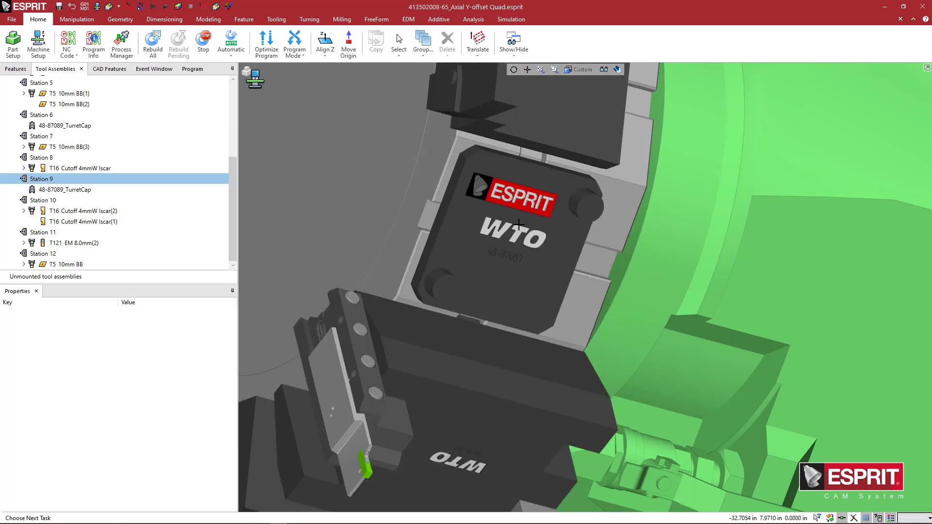
{"action": "scroll", "coordinate": [512, 252], "scroll_direction": "down", "scroll_amount": 2}
{"action": "middle_click_drag", "start_coordinate": [537, 269], "coordinate": [535, 269]}
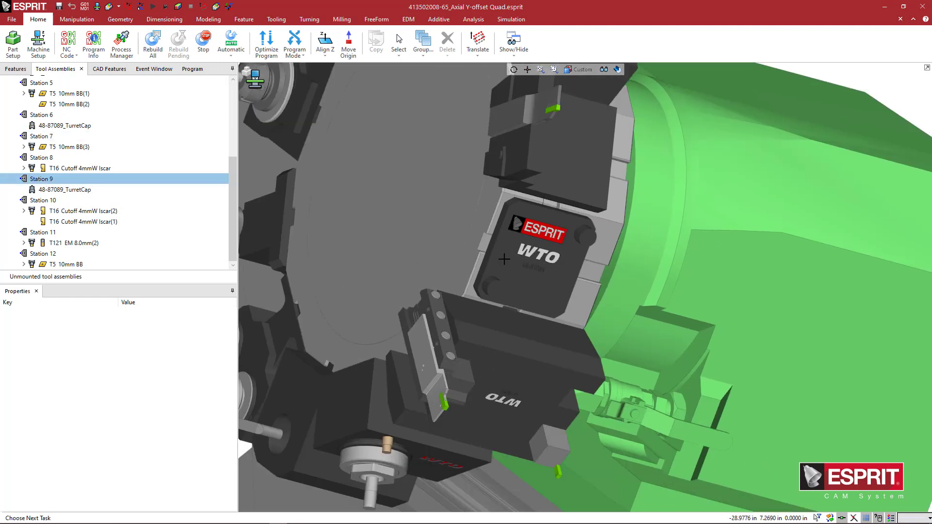
Edit the Station 9 turret cap item and browse for its replacement file in WTO\Live Milling\Haas\ST20-25-30-35 DS30 BMT65.
{"action": "double_click", "coordinate": [89, 191]}
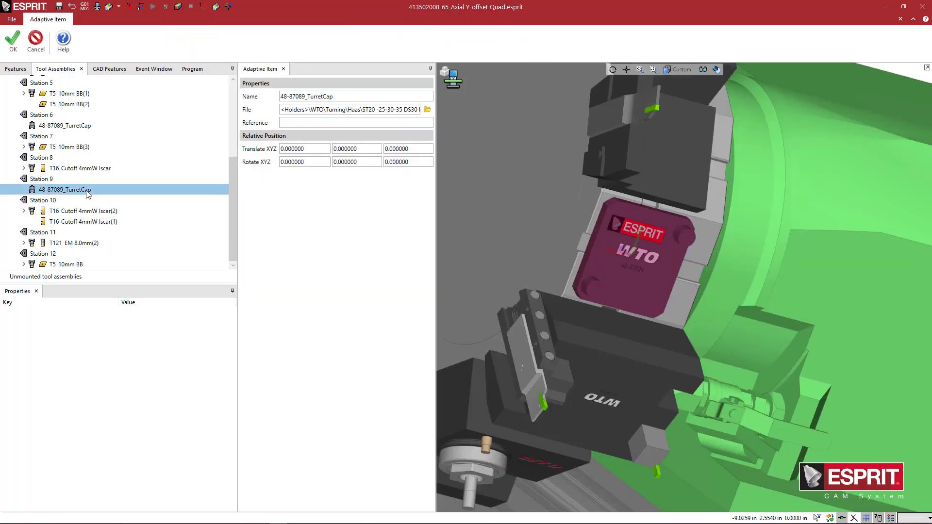
{"action": "left_click", "coordinate": [428, 110]}
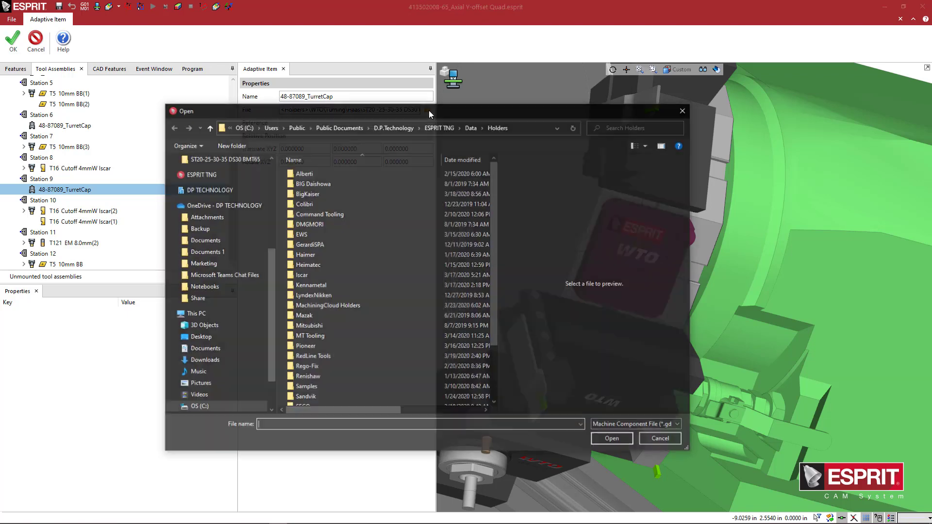
{"action": "scroll", "coordinate": [365, 224], "scroll_direction": "down", "scroll_amount": 3}
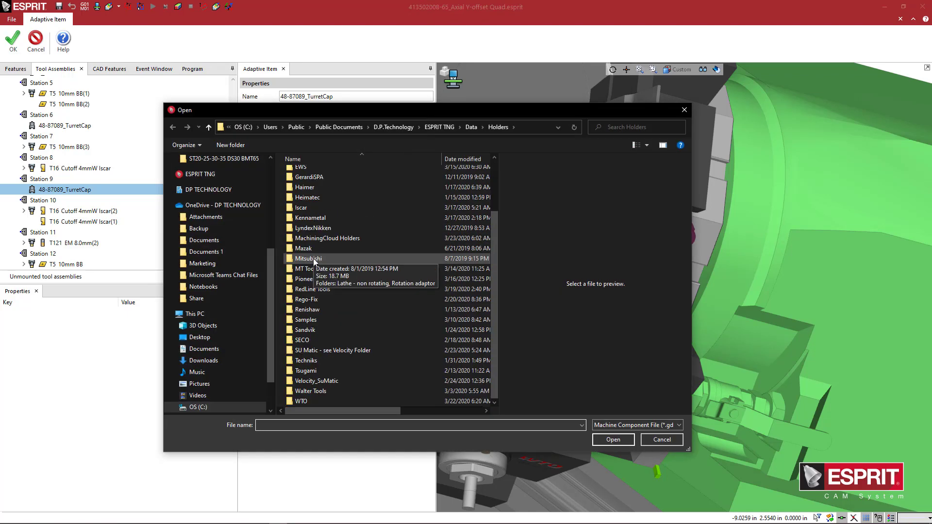
{"action": "double_click", "coordinate": [301, 401]}
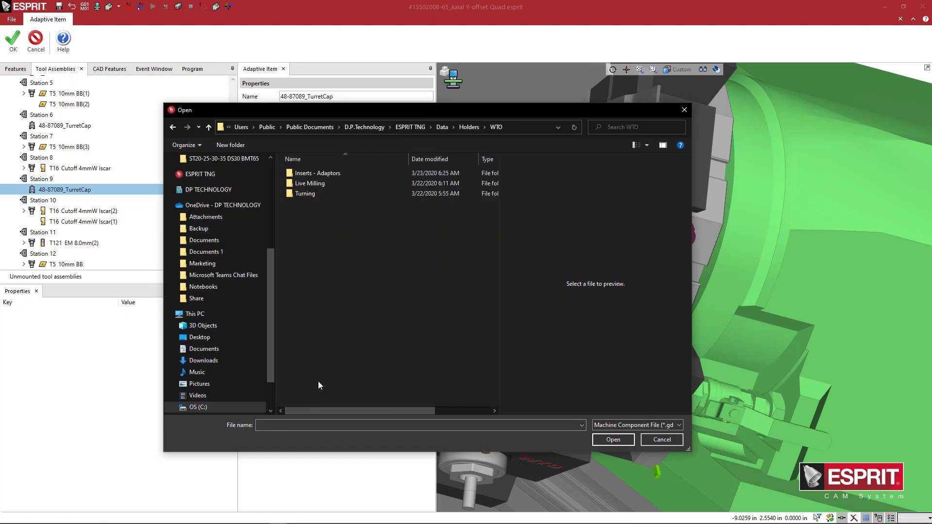
{"action": "double_click", "coordinate": [324, 190]}
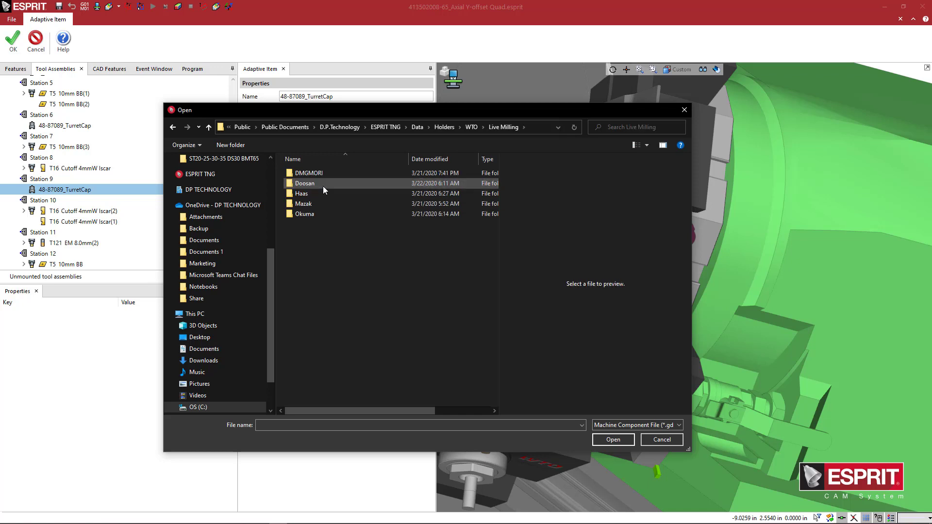
{"action": "double_click", "coordinate": [307, 194]}
{"action": "double_click", "coordinate": [308, 173]}
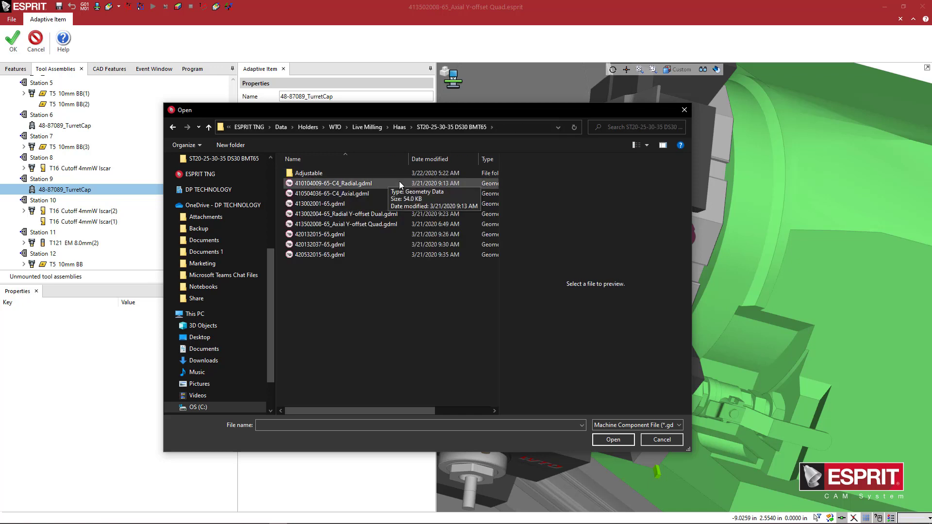
{"action": "left_click", "coordinate": [371, 185]}
{"action": "middle_click_drag", "start_coordinate": [525, 362], "coordinate": [519, 285]}
{"action": "mouse_move", "coordinate": [519, 287]}
{"action": "left_mouse_down"}
{"action": "mouse_move", "coordinate": [525, 278]}
{"action": "mouse_move", "coordinate": [520, 286]}
{"action": "left_mouse_up"}
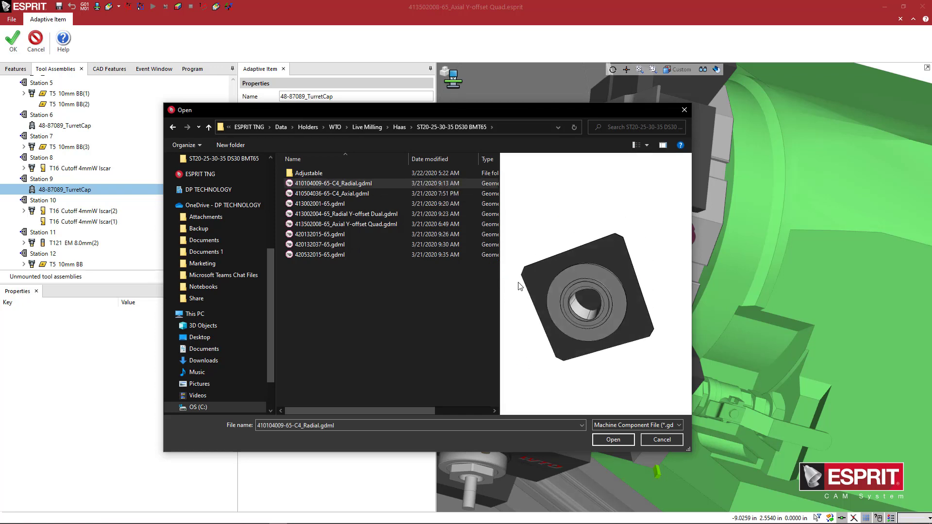
{"action": "left_click", "coordinate": [613, 440]}
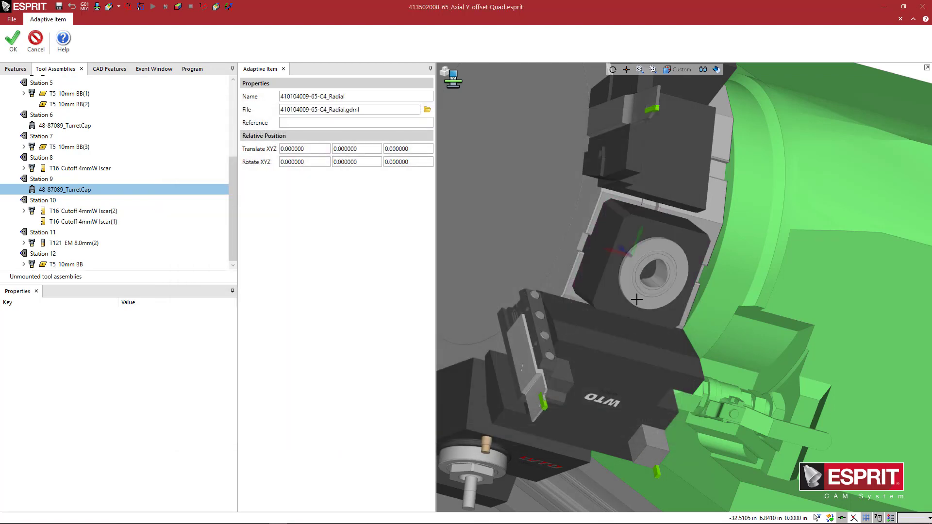
Inspect the radial holder's C4 bore on the turret and accept the adaptive item change.
{"action": "middle_click_drag", "start_coordinate": [645, 273], "coordinate": [612, 280]}
{"action": "scroll", "coordinate": [614, 279], "scroll_direction": "up", "scroll_amount": 2}
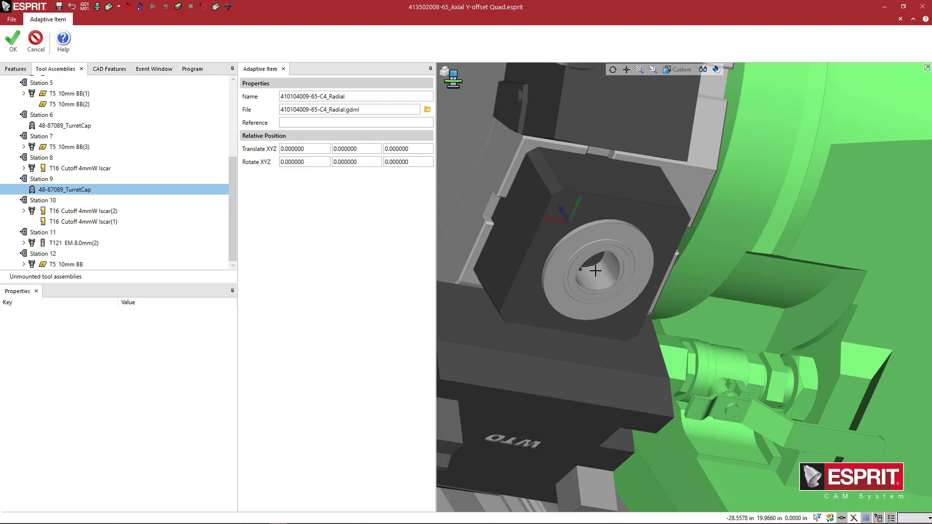
{"action": "scroll", "coordinate": [597, 258], "scroll_direction": "down", "scroll_amount": 2}
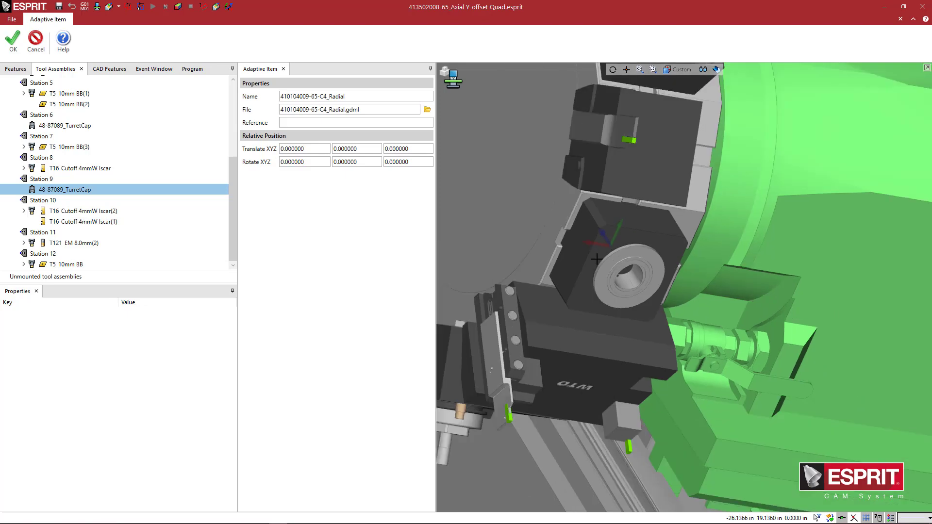
{"action": "middle_click_drag", "start_coordinate": [596, 257], "coordinate": [611, 229]}
{"action": "scroll", "coordinate": [631, 279], "scroll_direction": "up", "scroll_amount": 2}
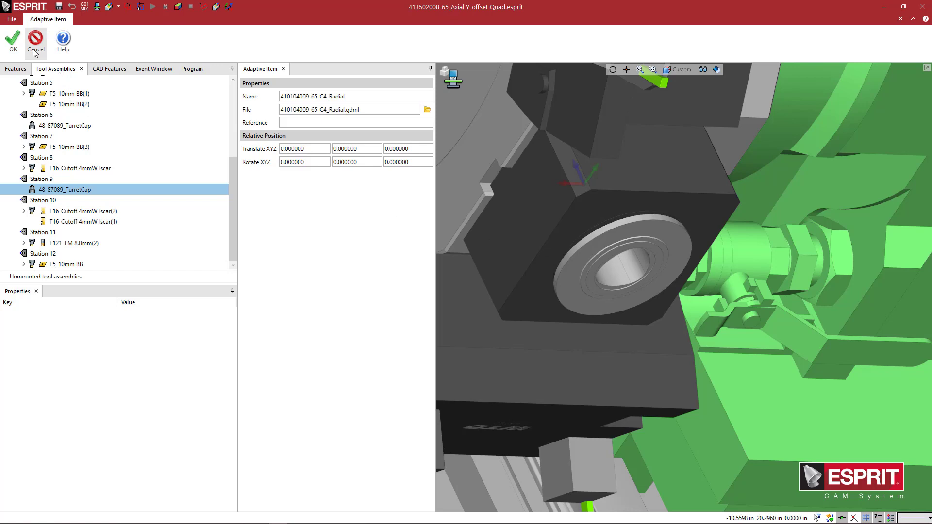
{"action": "left_click", "coordinate": [13, 39]}
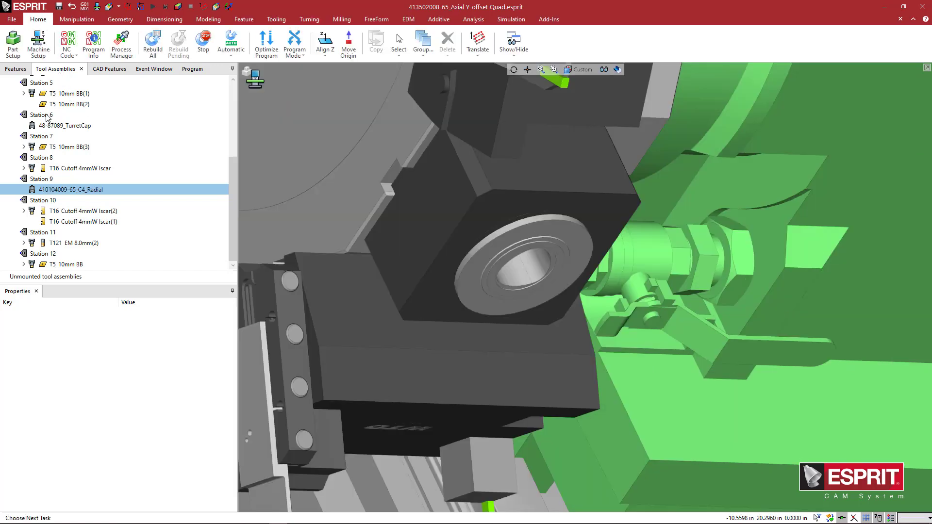
Start adding an adaptive item to the Station 9 radial holder and browse WTO\Inserts - Adaptors sorted by date modified.
{"action": "right_click", "coordinate": [95, 194]}
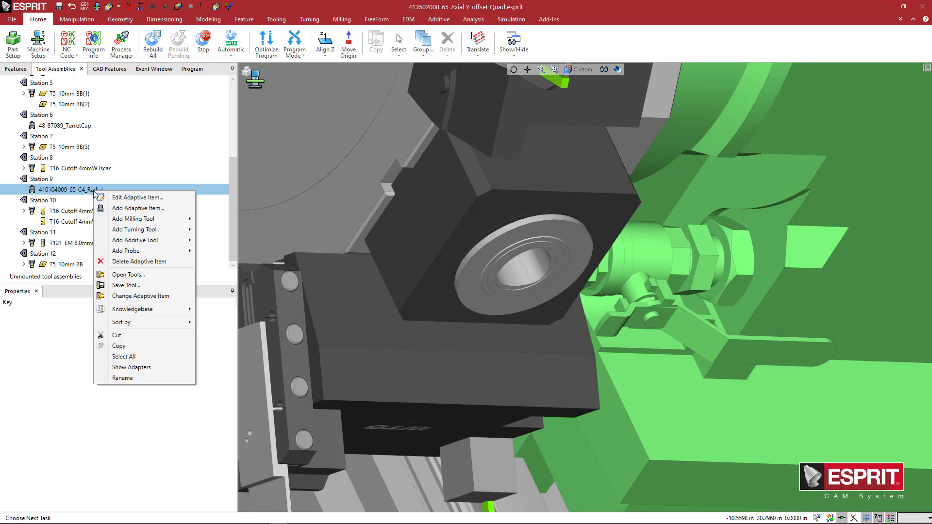
{"action": "mouse_move", "coordinate": [130, 222]}
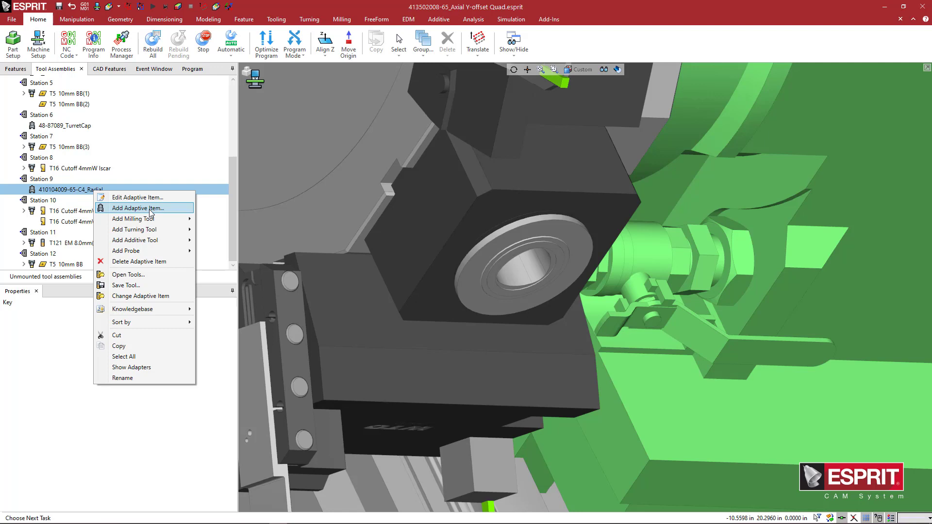
{"action": "mouse_move", "coordinate": [159, 222]}
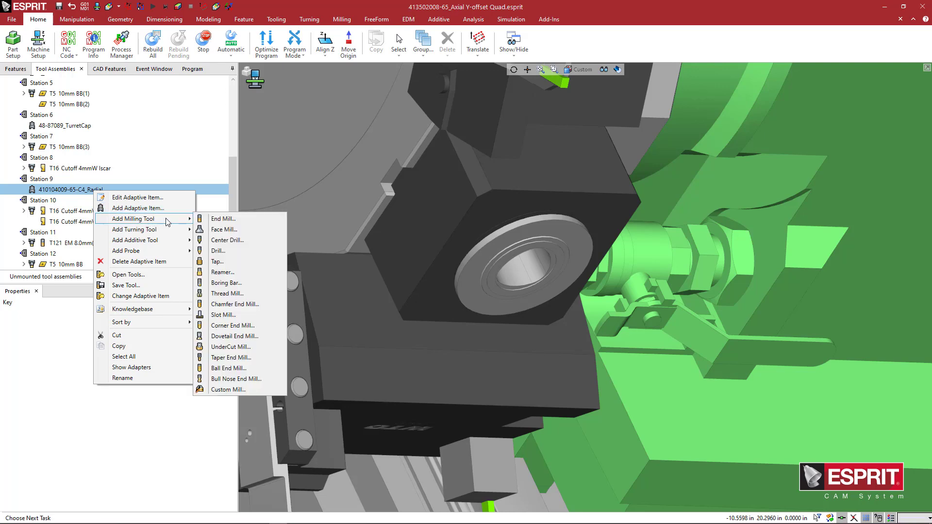
{"action": "left_click", "coordinate": [139, 208]}
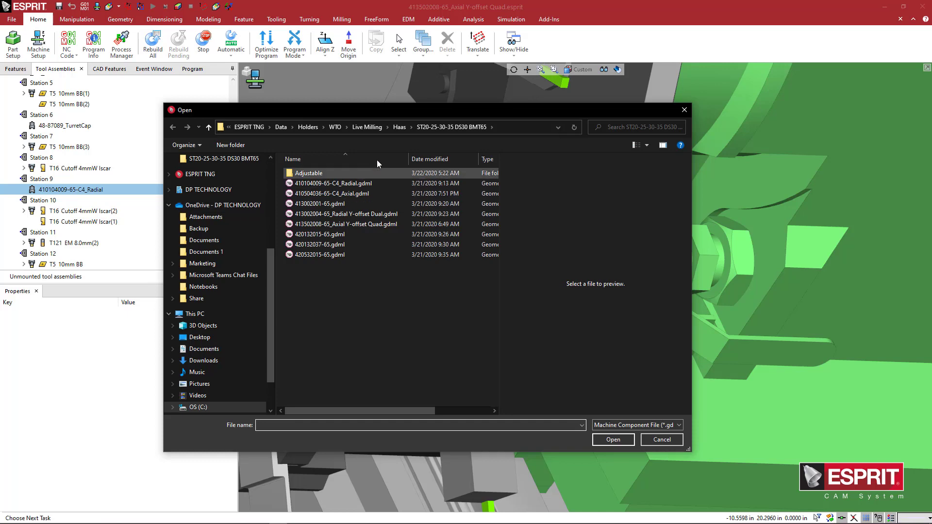
{"action": "left_click", "coordinate": [340, 127]}
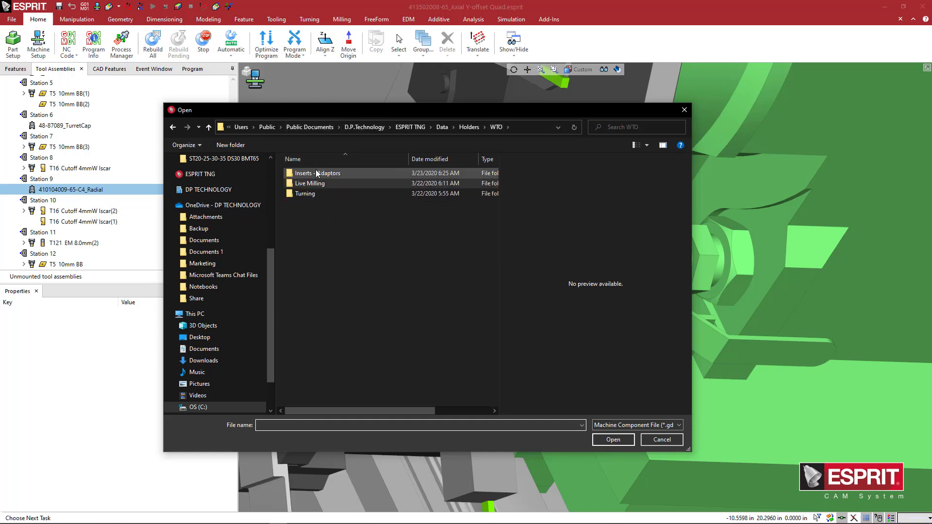
{"action": "double_click", "coordinate": [318, 174]}
{"action": "left_click", "coordinate": [436, 159]}
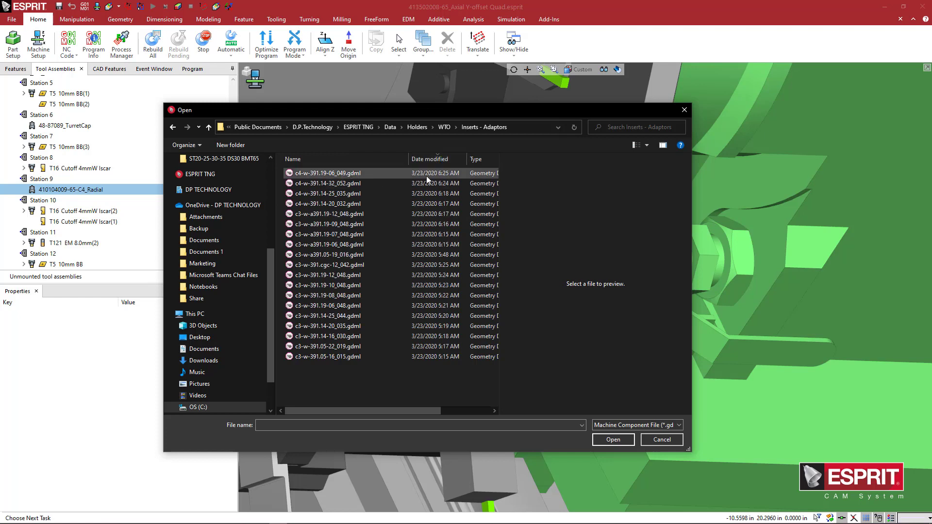
Load c4-w-391.19-06_049.gdml as the adaptor, accept the item and inspect its seat in the radial holder's bore.
{"action": "left_click", "coordinate": [344, 174]}
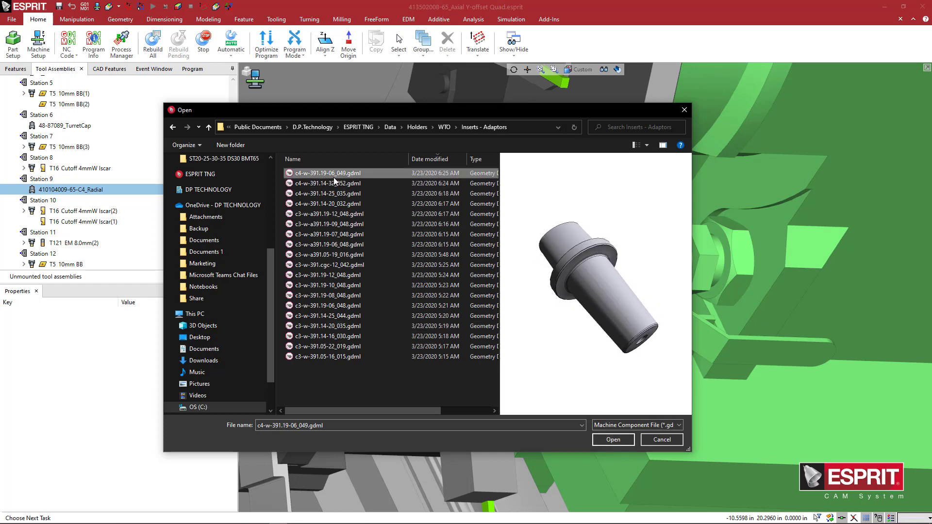
{"action": "left_click", "coordinate": [613, 439]}
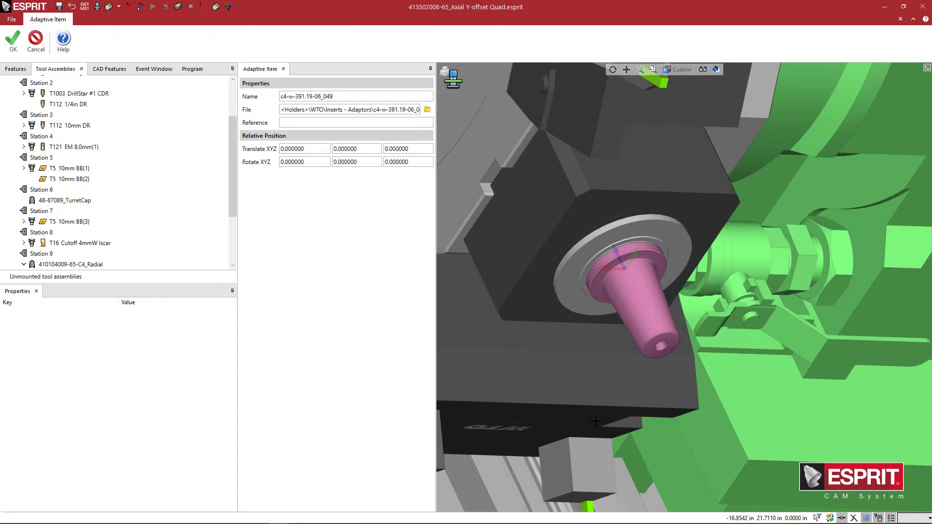
{"action": "left_click", "coordinate": [21, 47]}
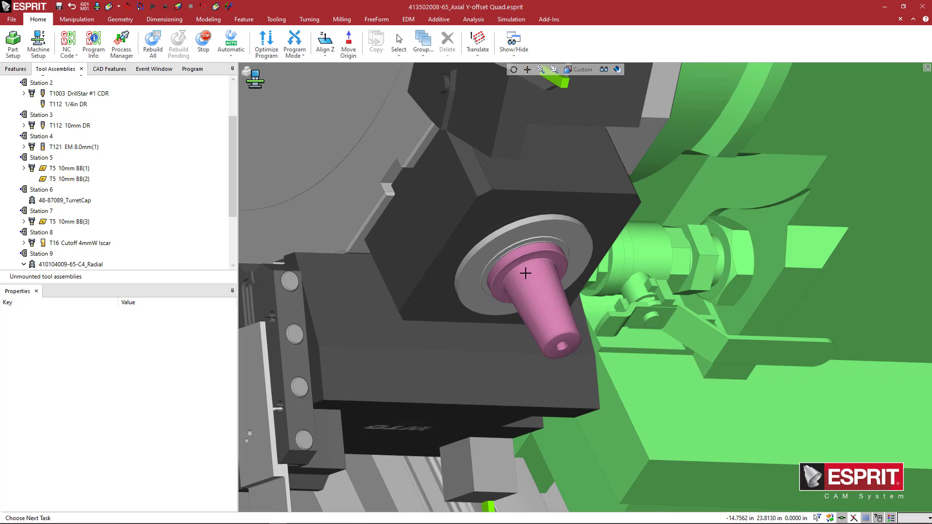
{"action": "mouse_move", "coordinate": [535, 281]}
{"action": "middle_mouse_down"}
{"action": "mouse_move", "coordinate": [564, 284]}
{"action": "mouse_move", "coordinate": [540, 278]}
{"action": "middle_mouse_up"}
{"action": "scroll", "coordinate": [564, 347], "scroll_direction": "up", "scroll_amount": 3}
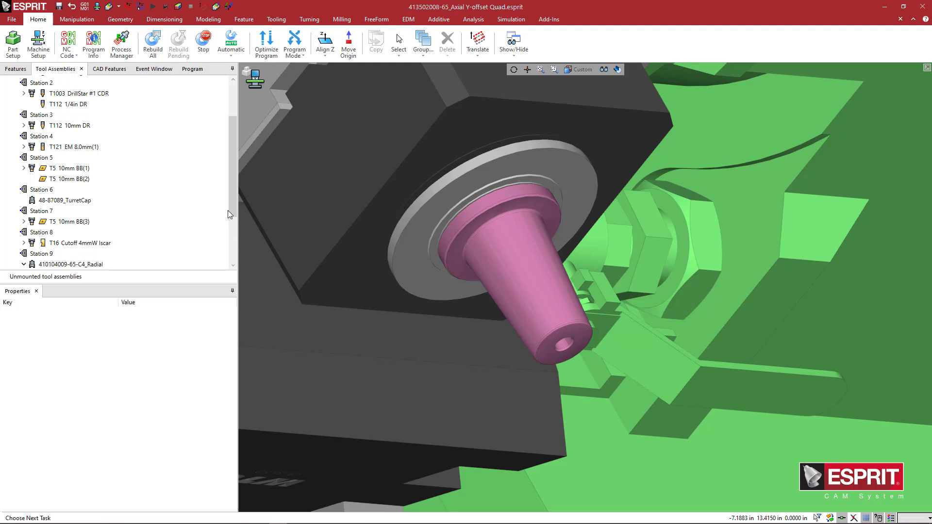
Add an end mill to the c4-w-391.19-06_049 adaptor at Station 9 and open its extension settings.
{"action": "left_click_drag", "start_coordinate": [229, 207], "coordinate": [230, 251]}
{"action": "right_click", "coordinate": [90, 191]}
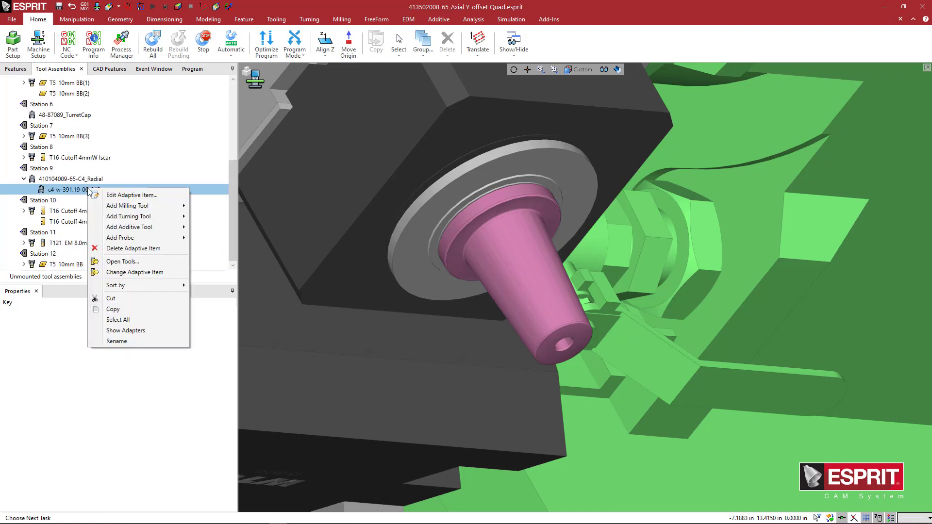
{"action": "mouse_move", "coordinate": [126, 205]}
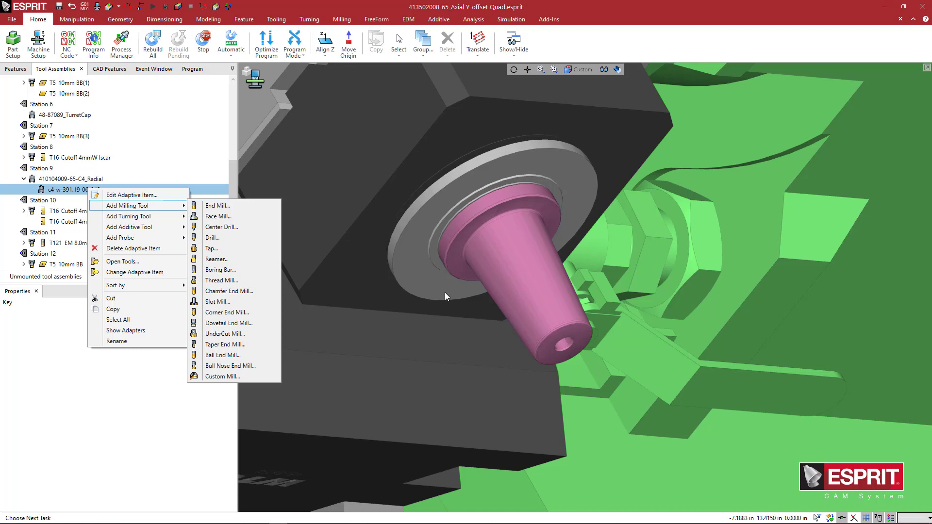
{"action": "left_click", "coordinate": [242, 206]}
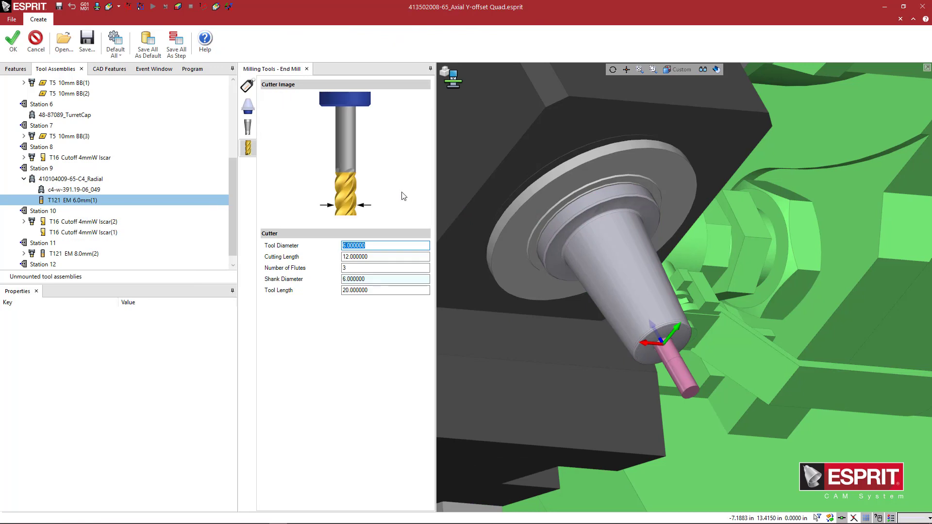
{"action": "left_click_drag", "start_coordinate": [371, 246], "coordinate": [343, 247]}
{"action": "left_click", "coordinate": [248, 107]}
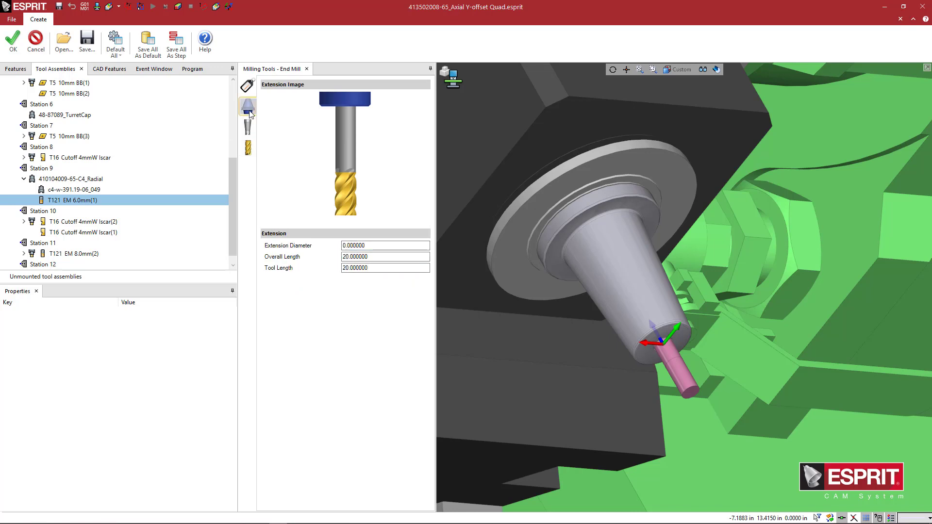
Try 30 for the end mill's overall length and tool length, and return both to 20.
{"action": "left_click_drag", "start_coordinate": [378, 258], "coordinate": [316, 254]}
{"action": "type", "text": "30"}
{"action": "key", "text": "Tab"}
{"action": "type", "text": "3"}
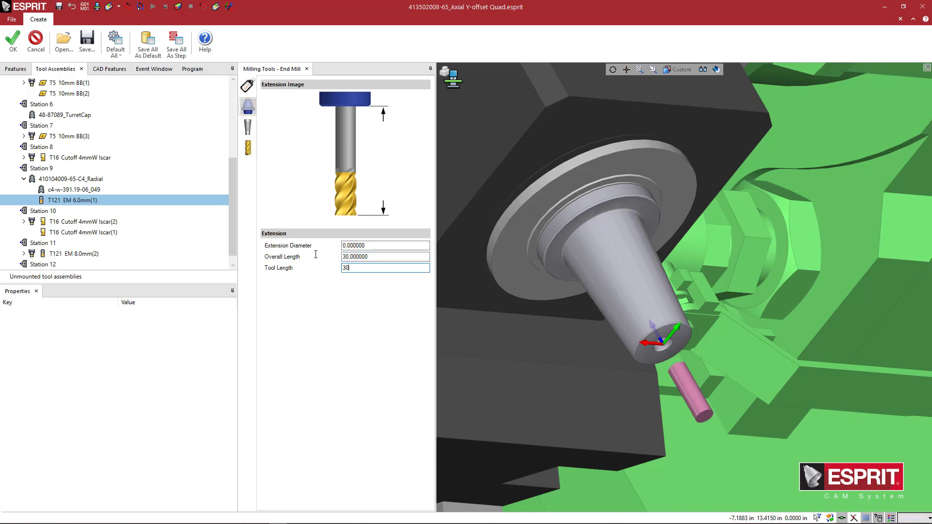
{"action": "type", "text": "000000"}
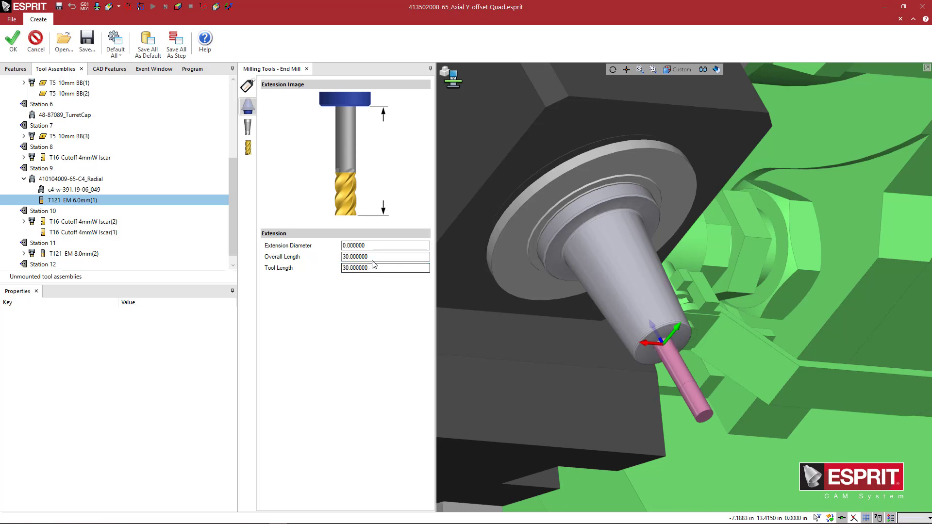
{"action": "key", "text": "shift+Tab"}
{"action": "type", "text": "2"}
{"action": "key", "text": "Tab"}
Hide the chuck and the bar workpiece to clear the view around the Station 9 end mill.
{"action": "scroll", "coordinate": [546, 300], "scroll_direction": "down", "scroll_amount": 3}
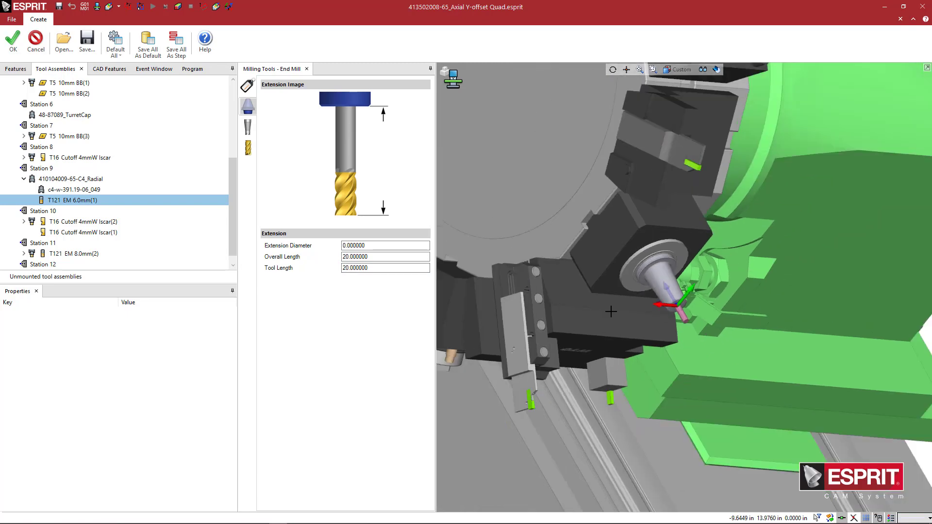
{"action": "middle_click_drag", "start_coordinate": [546, 300], "coordinate": [631, 318]}
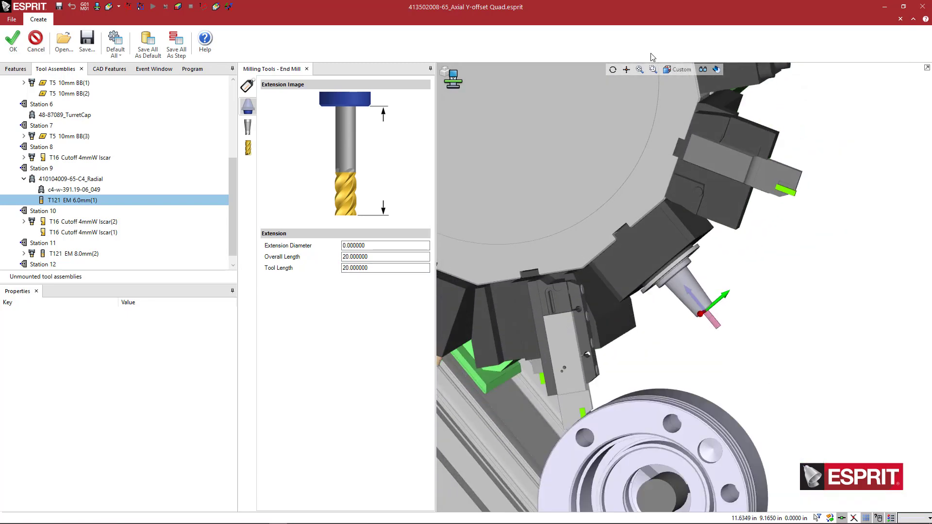
{"action": "left_click", "coordinate": [705, 69]}
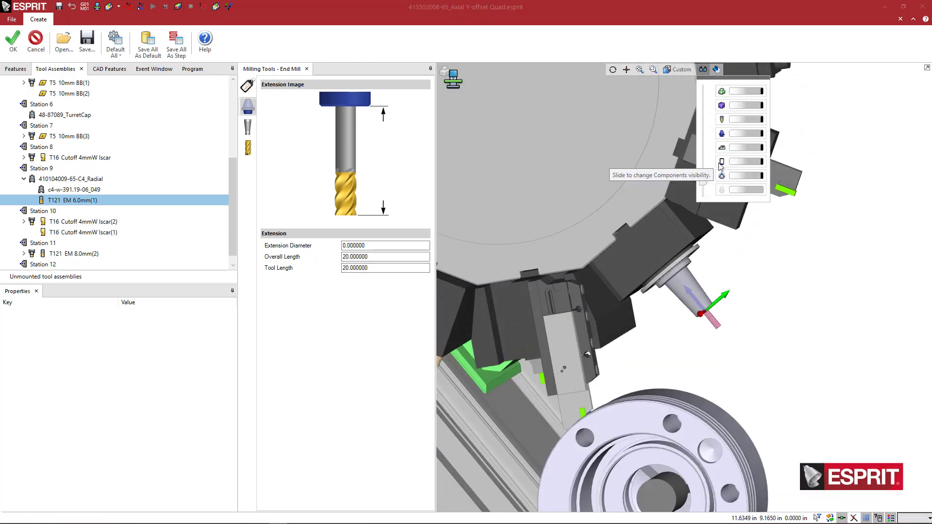
{"action": "middle_click_drag", "start_coordinate": [720, 284], "coordinate": [712, 283]}
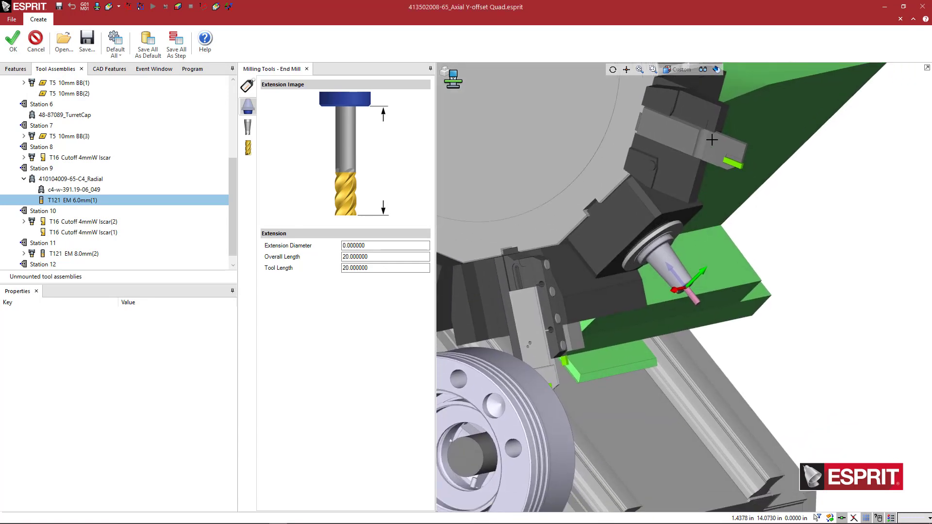
{"action": "left_click", "coordinate": [716, 69]}
{"action": "left_click", "coordinate": [721, 148]}
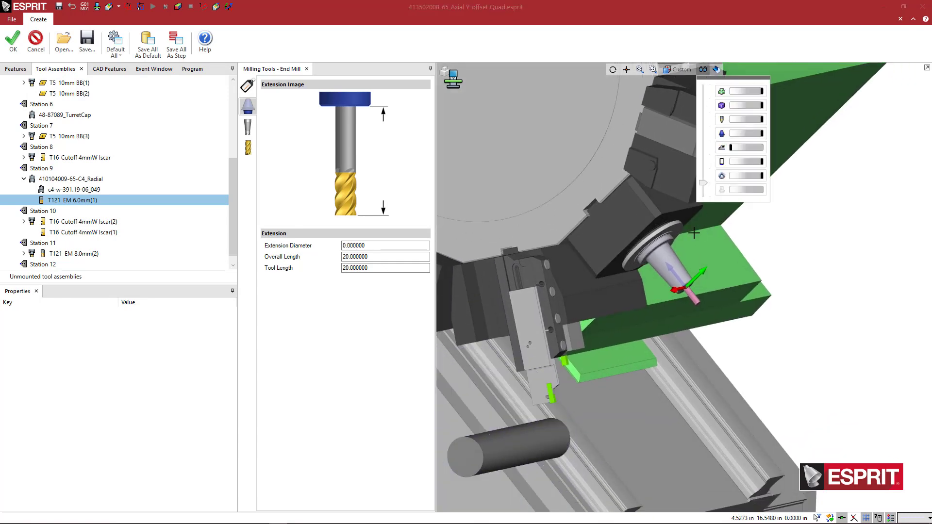
{"action": "middle_click_drag", "start_coordinate": [692, 284], "coordinate": [700, 283]}
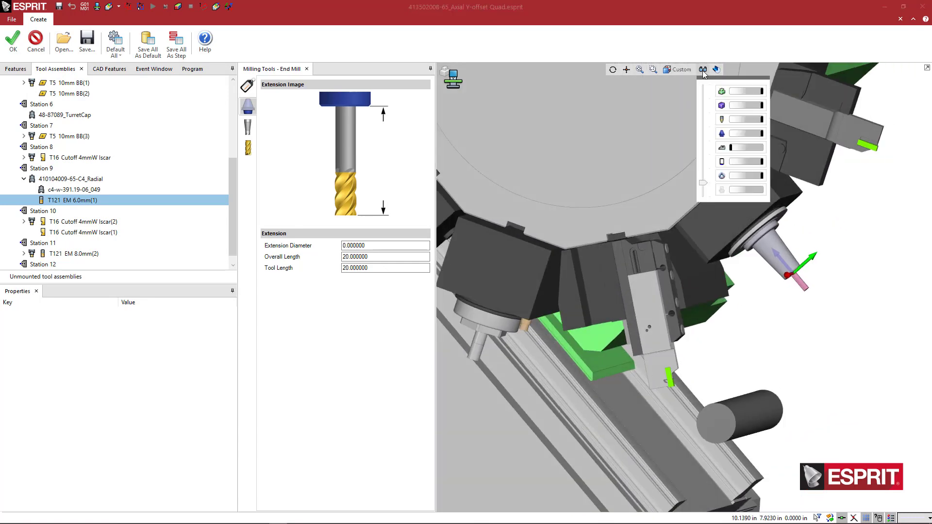
{"action": "left_click", "coordinate": [722, 105]}
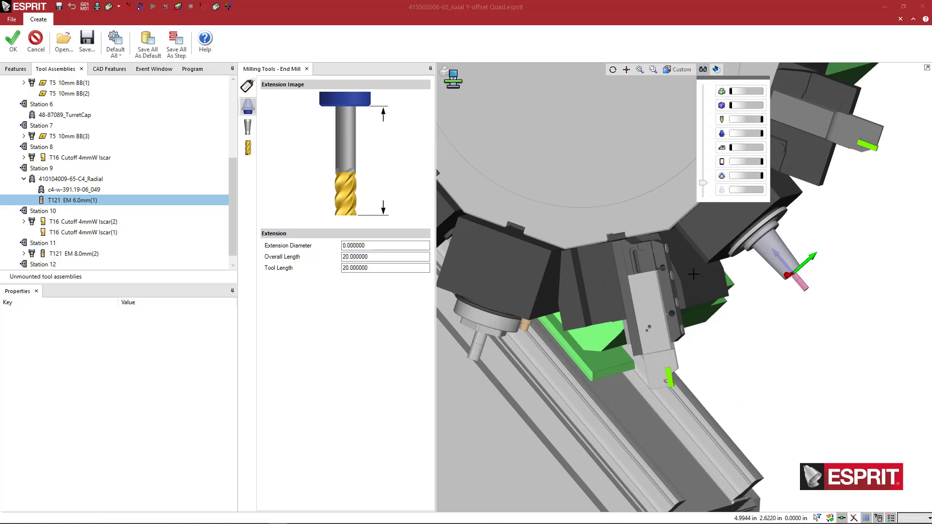
Inspect how the end mill sits in the adaptor from several angles and accept the tool.
{"action": "scroll", "coordinate": [693, 275], "scroll_direction": "up", "scroll_amount": 6}
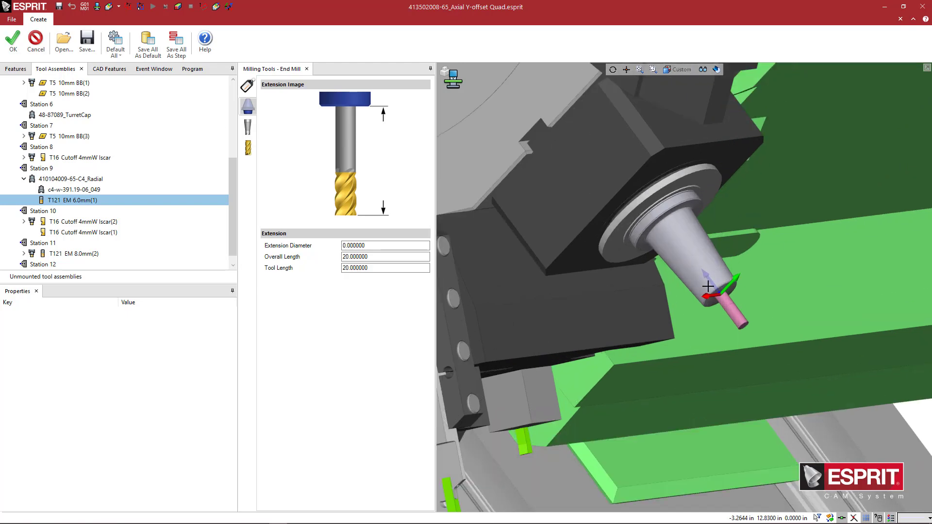
{"action": "middle_click_drag", "start_coordinate": [709, 288], "coordinate": [737, 290]}
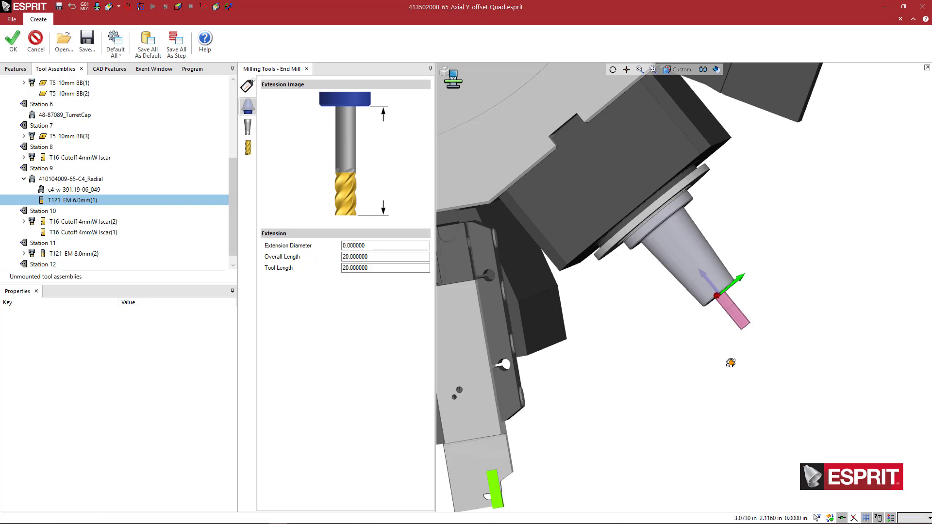
{"action": "middle_click_drag", "start_coordinate": [726, 364], "coordinate": [698, 364]}
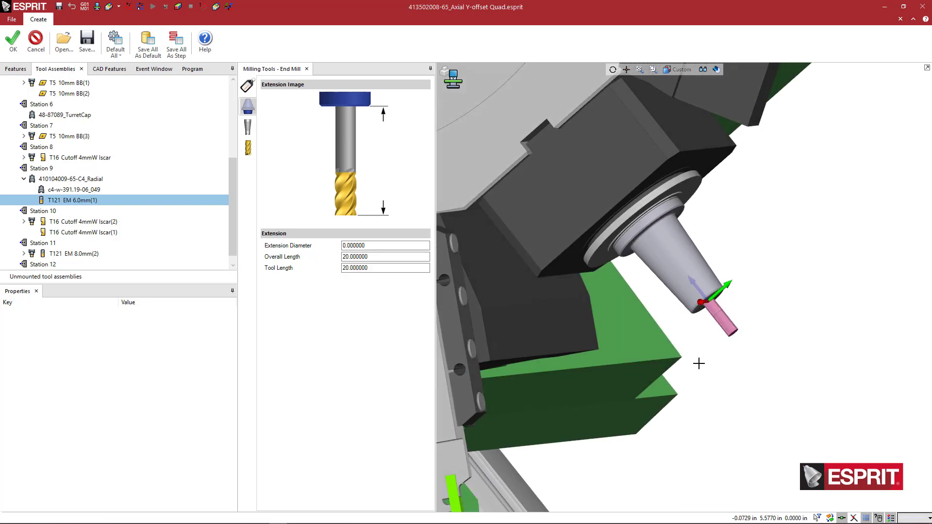
{"action": "left_click", "coordinate": [13, 41]}
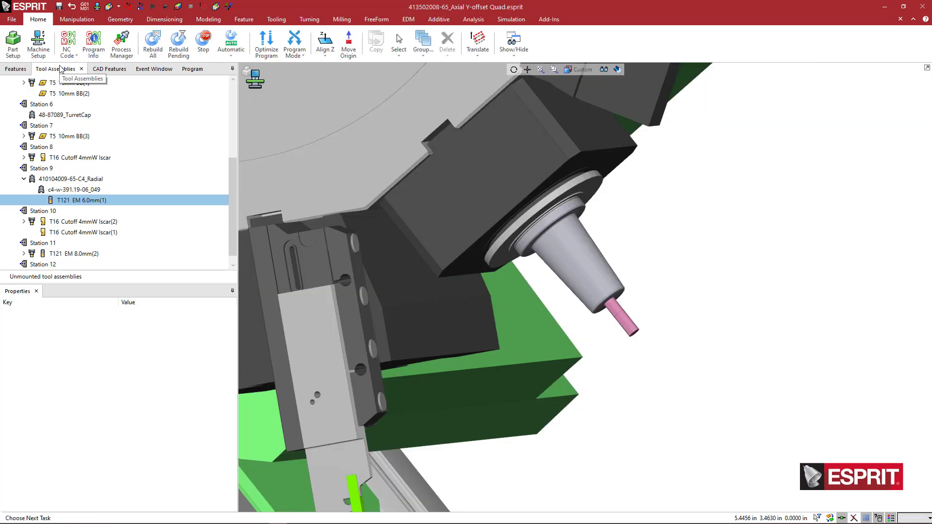
Edit the c4-w-391.19-06_049 adaptor, set its Z translation to -2 and inspect it alongside the holder bore.
{"action": "left_click", "coordinate": [91, 190]}
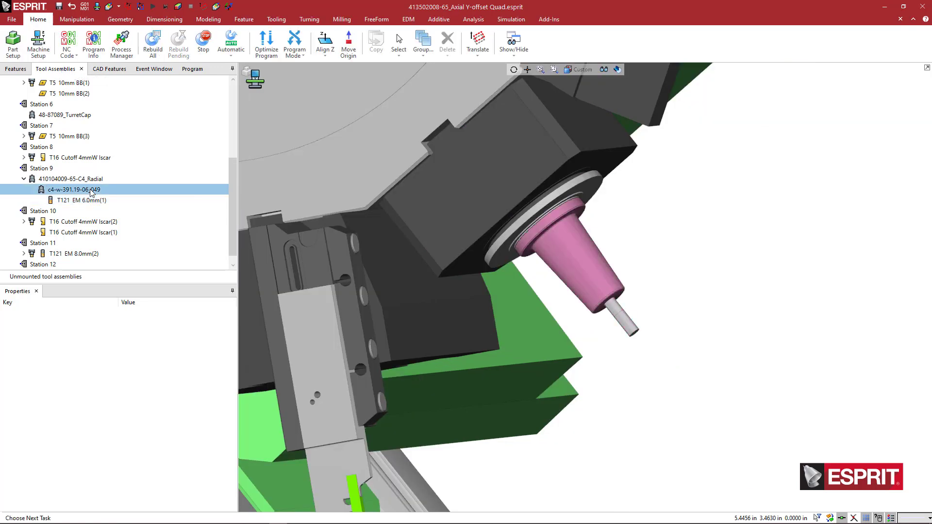
{"action": "double_click", "coordinate": [92, 191]}
{"action": "double_click", "coordinate": [419, 150]}
{"action": "type", "text": "-2"}
{"action": "key", "text": "Tab"}
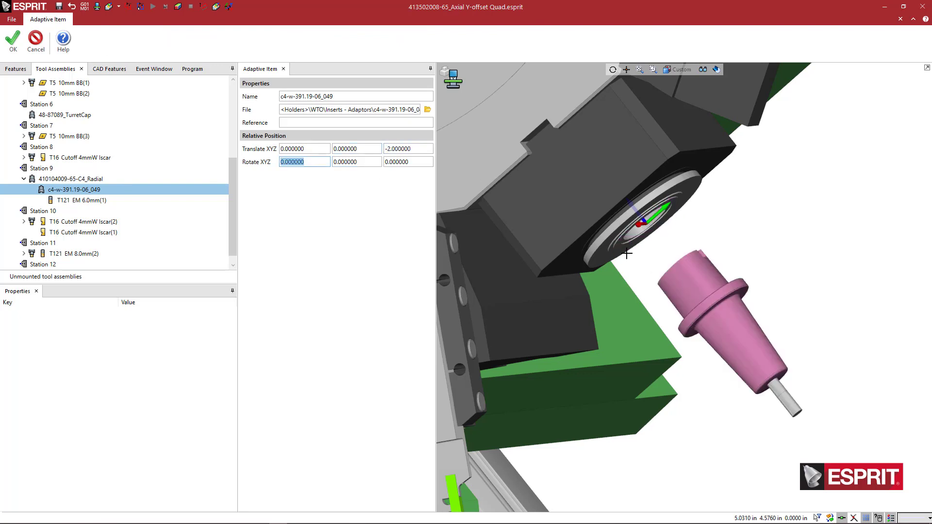
{"action": "mouse_move", "coordinate": [639, 264]}
{"action": "middle_mouse_down"}
{"action": "mouse_move", "coordinate": [655, 319]}
{"action": "mouse_move", "coordinate": [635, 275]}
{"action": "middle_mouse_up"}
{"action": "scroll", "coordinate": [625, 243], "scroll_direction": "up", "scroll_amount": 1}
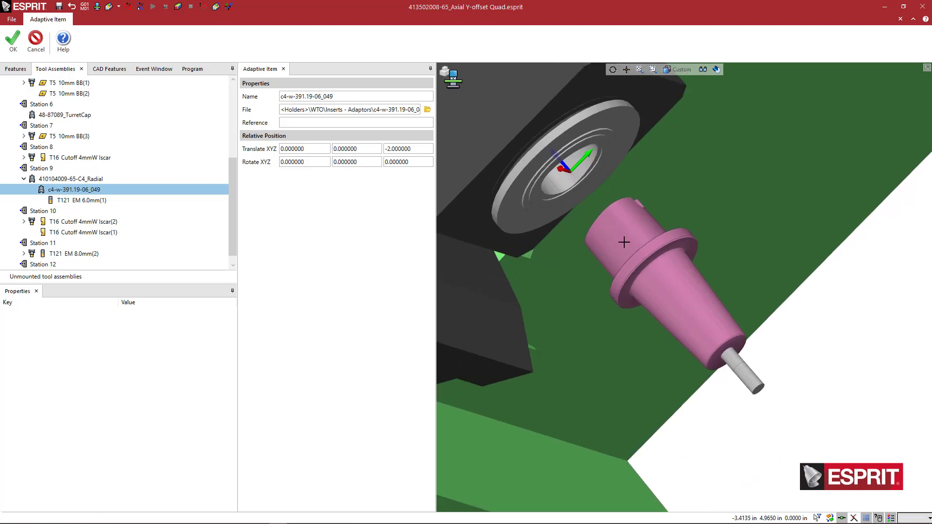
{"action": "middle_click_drag", "start_coordinate": [625, 242], "coordinate": [652, 277]}
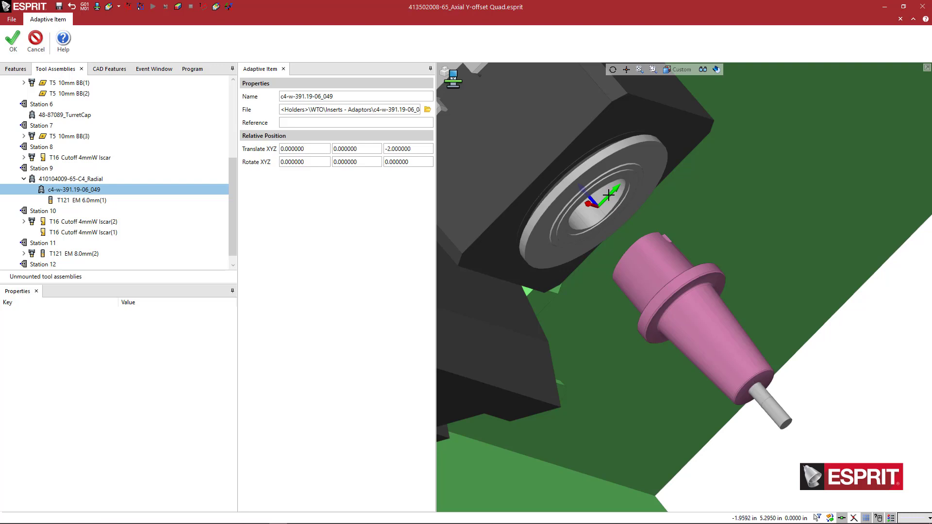
{"action": "scroll", "coordinate": [608, 195], "scroll_direction": "down", "scroll_amount": 2}
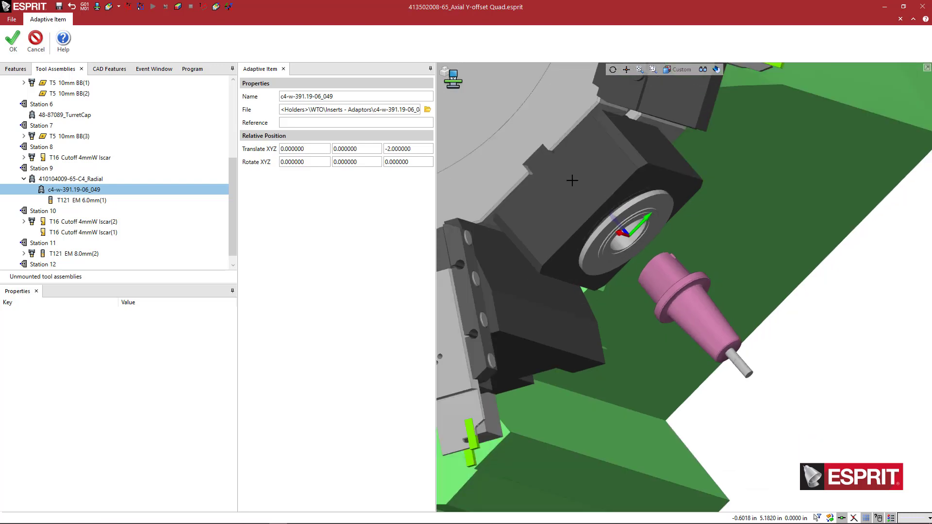
Swap the Station 9 adaptor's file for c4-w-391.14-32_052.gdml from the WTO Inserts - Adaptors folder.
{"action": "left_click", "coordinate": [427, 109]}
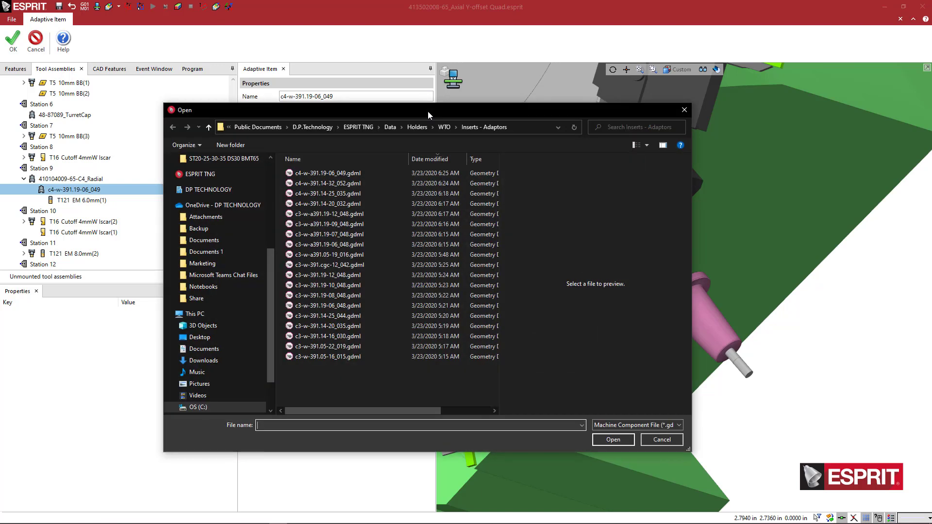
{"action": "left_click", "coordinate": [354, 183]}
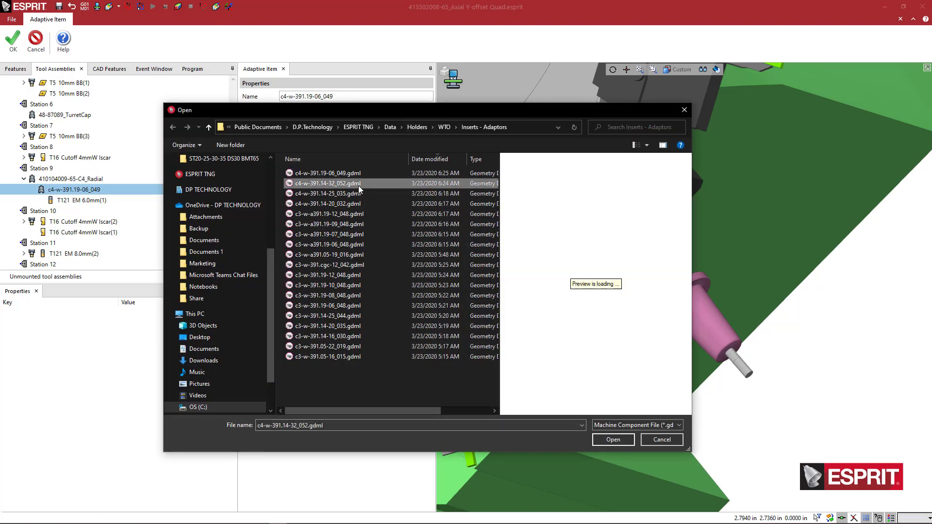
{"action": "left_click_drag", "start_coordinate": [611, 376], "coordinate": [515, 370]}
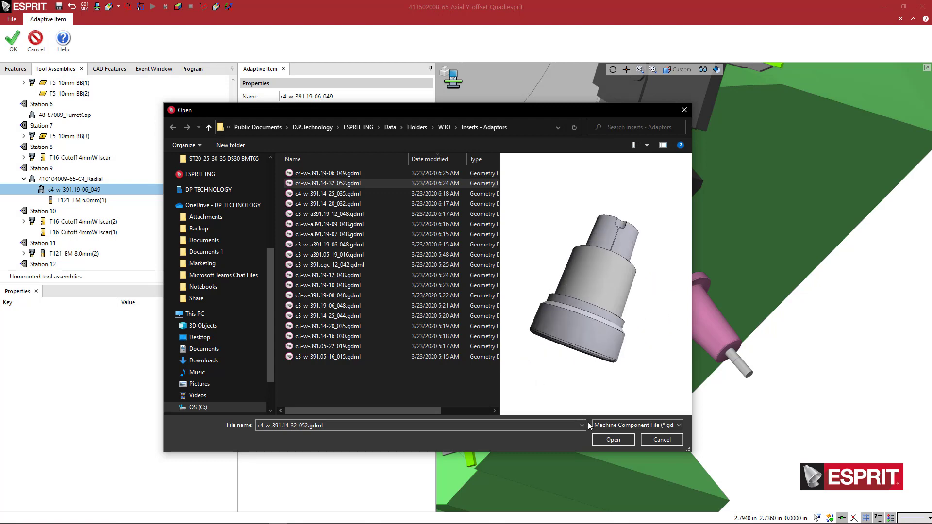
{"action": "left_click", "coordinate": [614, 440]}
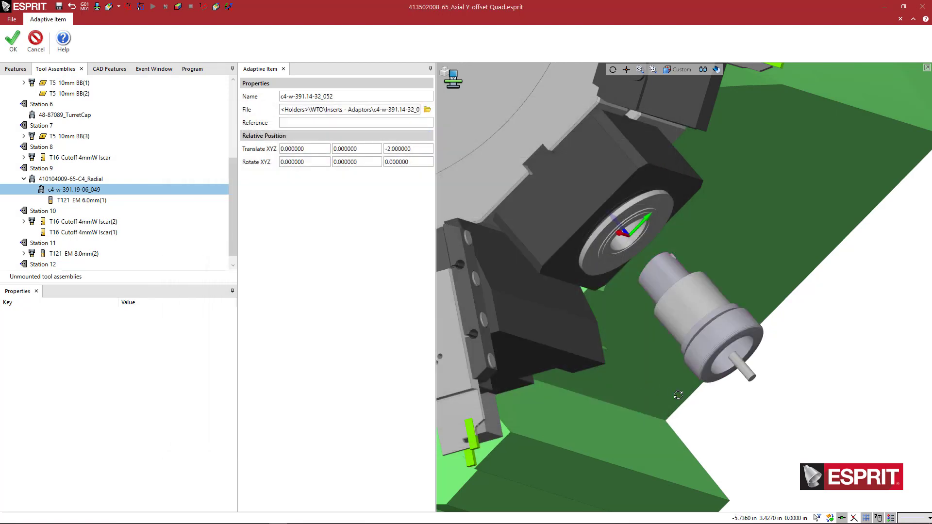
Set the adaptor's Z translation to 0 and examine how it seats in the holder bore.
{"action": "left_click_drag", "start_coordinate": [430, 150], "coordinate": [376, 152]}
{"action": "type", "text": "0"}
{"action": "key", "text": "Tab"}
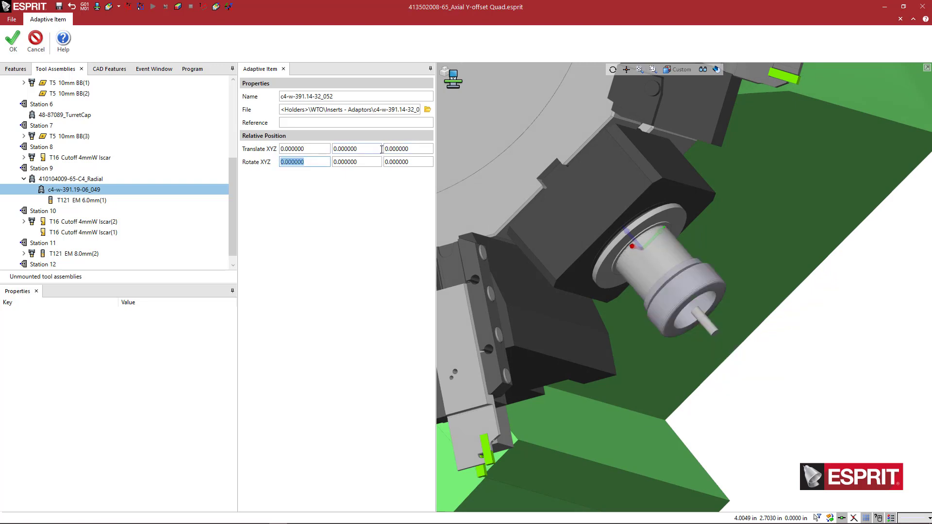
{"action": "middle_click_drag", "start_coordinate": [666, 294], "coordinate": [628, 283]}
{"action": "scroll", "coordinate": [602, 281], "scroll_direction": "up", "scroll_amount": 1}
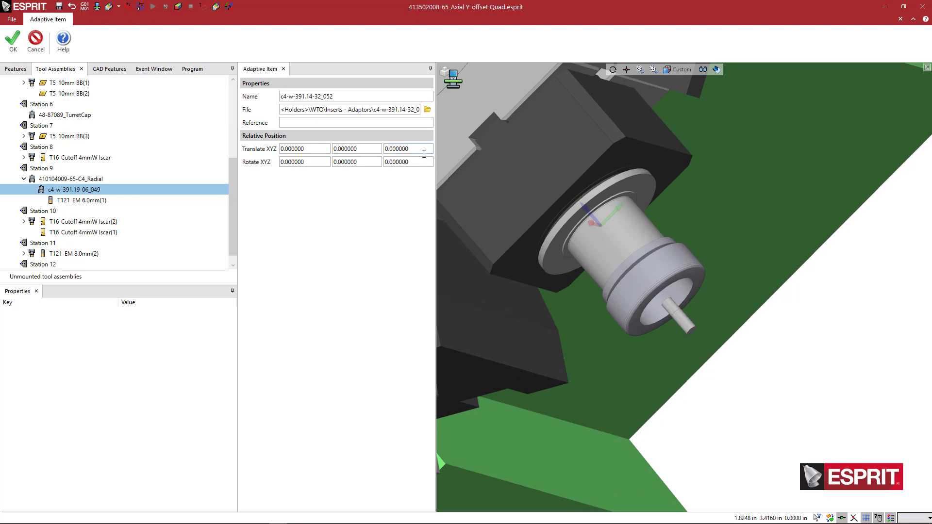
Preview the c4-w-391.14-25_035 adaptor, and load c4-w-391.14-20_032.gdml as the Station 9 adaptor's file.
{"action": "left_click", "coordinate": [428, 110]}
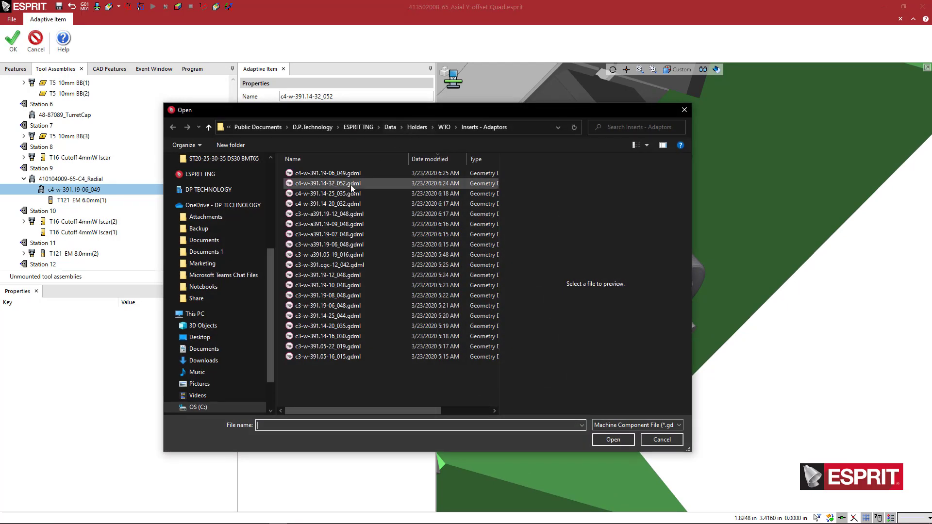
{"action": "left_click", "coordinate": [345, 194]}
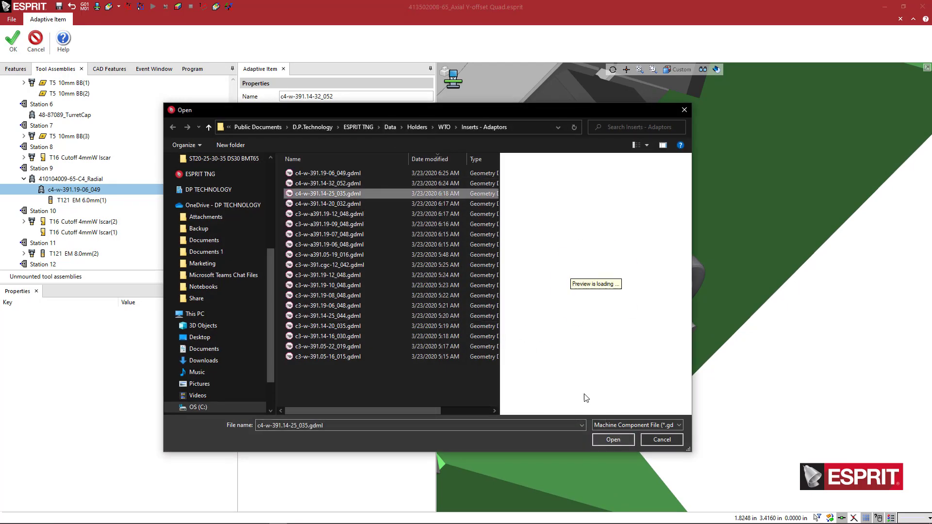
{"action": "left_click", "coordinate": [348, 204]}
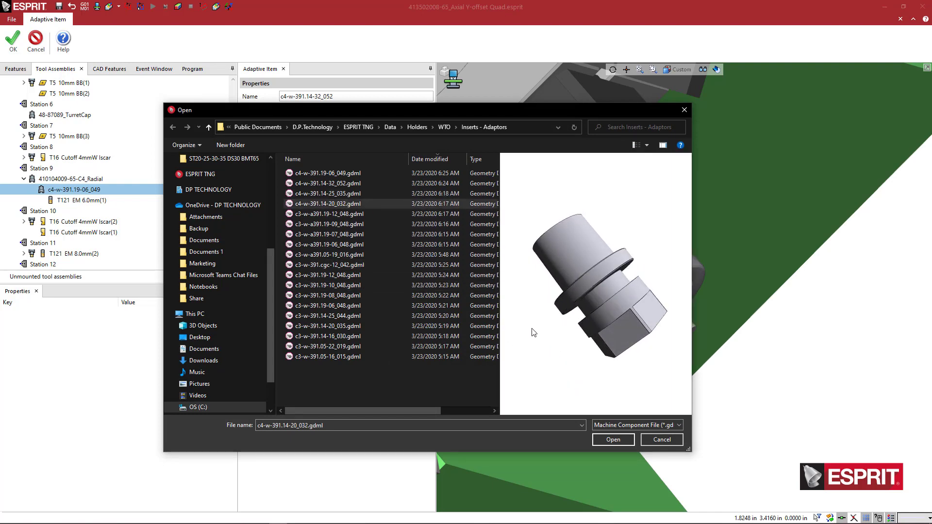
{"action": "left_click", "coordinate": [614, 439]}
Inspect the c4-w-391.14-20_032 adaptor and its end mill on the turret from several angles and accept the adaptor change.
{"action": "scroll", "coordinate": [658, 352], "scroll_direction": "up", "scroll_amount": 3}
{"action": "scroll", "coordinate": [666, 353], "scroll_direction": "down", "scroll_amount": 2}
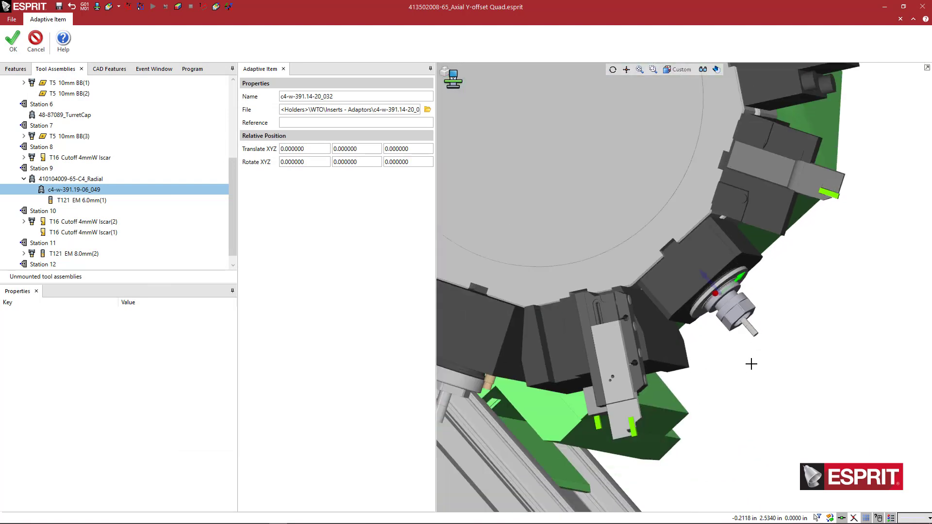
{"action": "scroll", "coordinate": [748, 369], "scroll_direction": "up", "scroll_amount": 4}
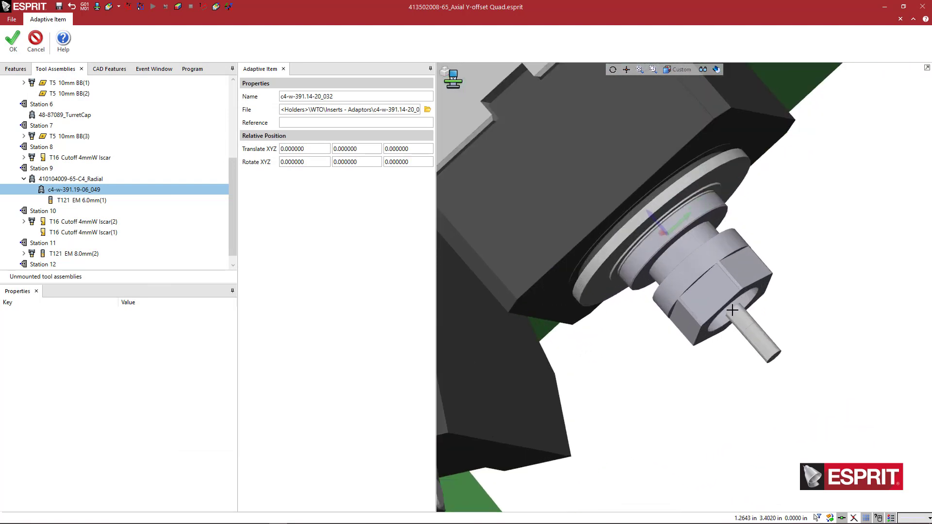
{"action": "scroll", "coordinate": [726, 309], "scroll_direction": "down", "scroll_amount": 2}
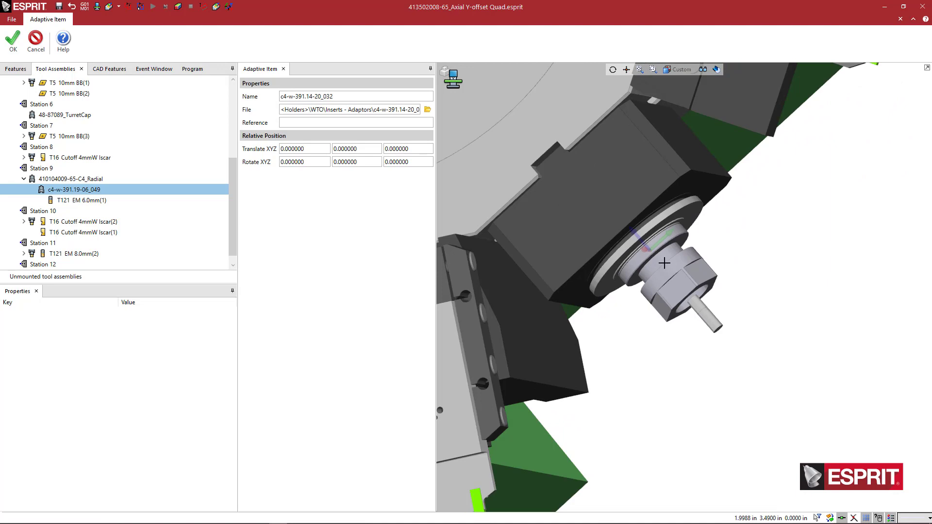
{"action": "middle_click_drag", "start_coordinate": [658, 268], "coordinate": [651, 270]}
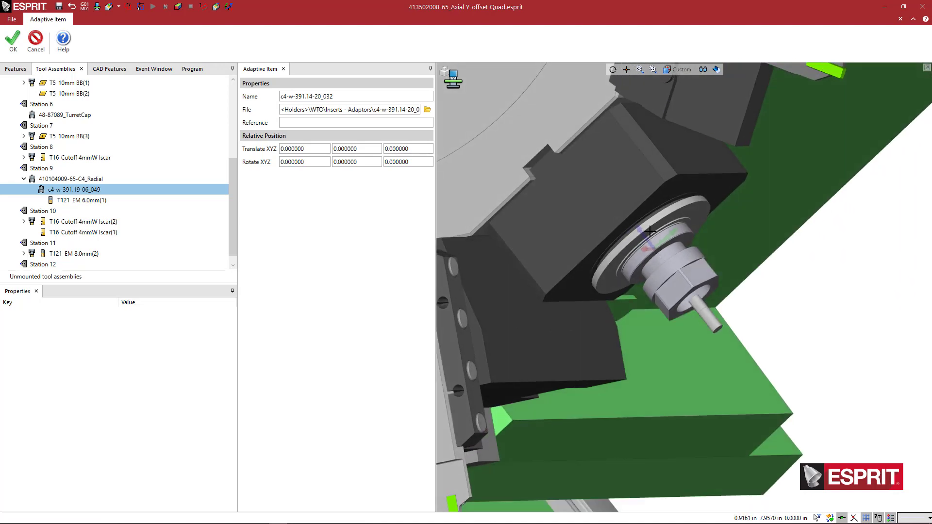
{"action": "scroll", "coordinate": [641, 235], "scroll_direction": "down", "scroll_amount": 3}
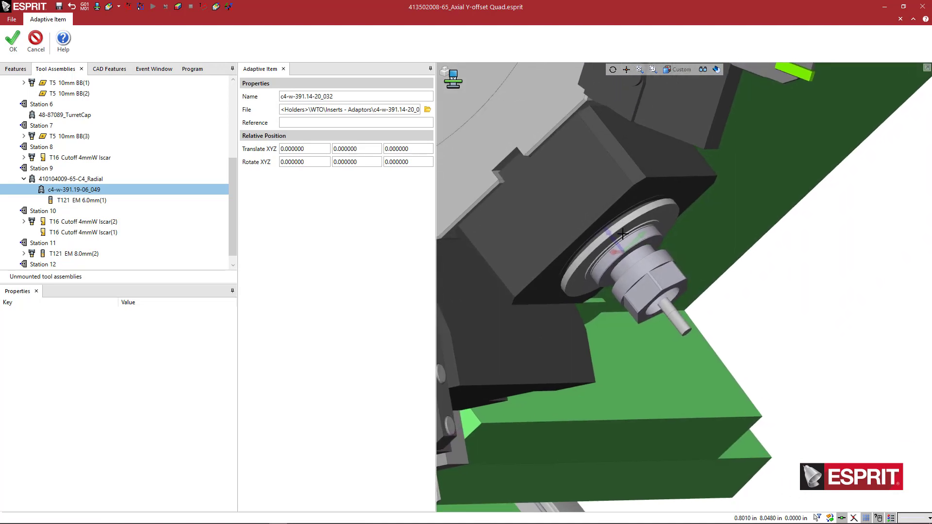
{"action": "scroll", "coordinate": [625, 237], "scroll_direction": "up", "scroll_amount": 1}
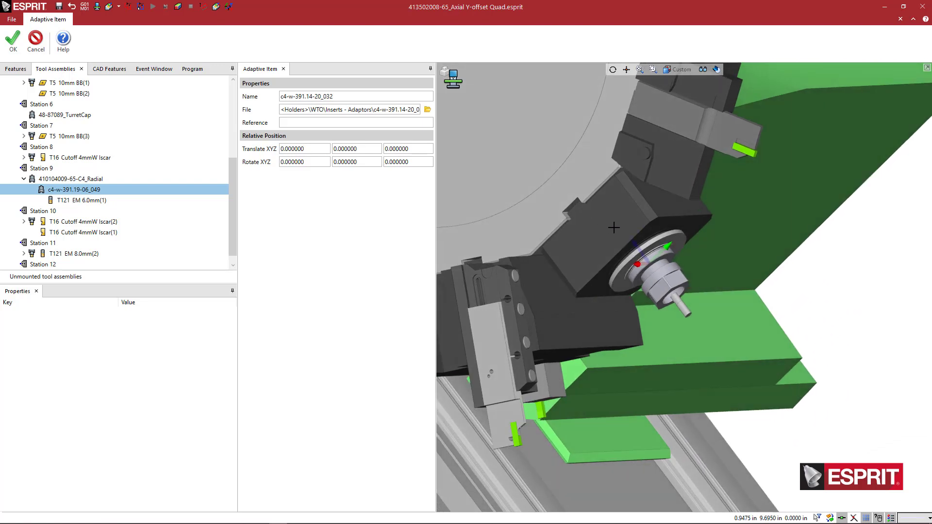
{"action": "middle_click_drag", "start_coordinate": [608, 237], "coordinate": [604, 237]}
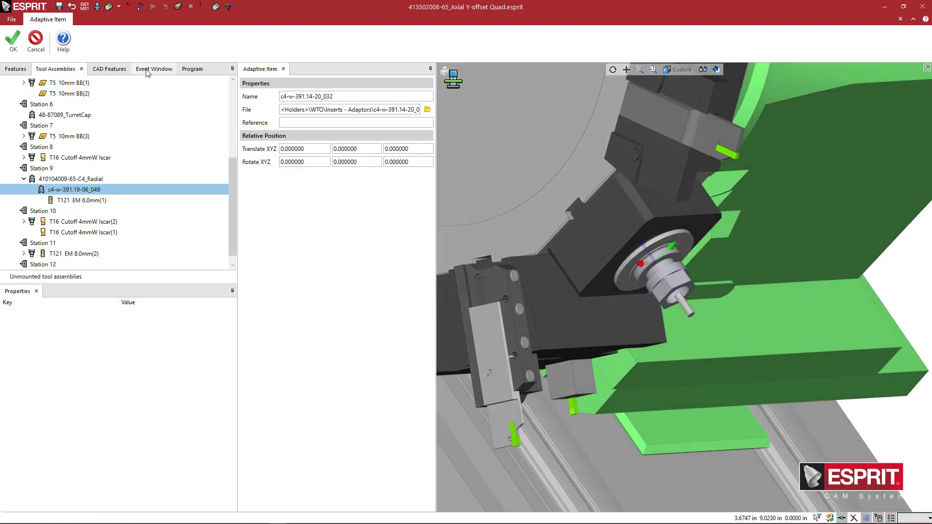
{"action": "middle_click_drag", "start_coordinate": [641, 263], "coordinate": [606, 267]}
{"action": "left_click", "coordinate": [13, 42]}
{"action": "mouse_move", "coordinate": [453, 260]}
{"action": "middle_mouse_down"}
{"action": "mouse_move", "coordinate": [430, 261]}
{"action": "mouse_move", "coordinate": [449, 270]}
{"action": "middle_mouse_up"}
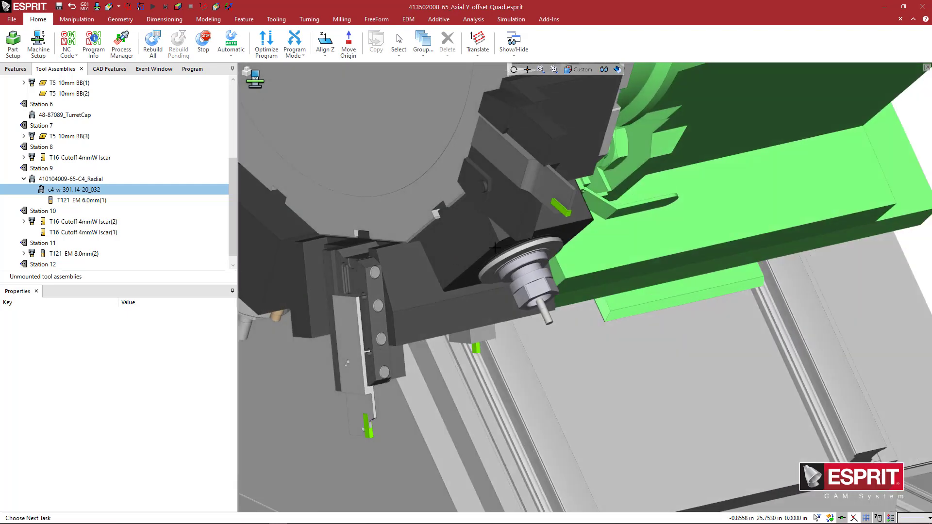